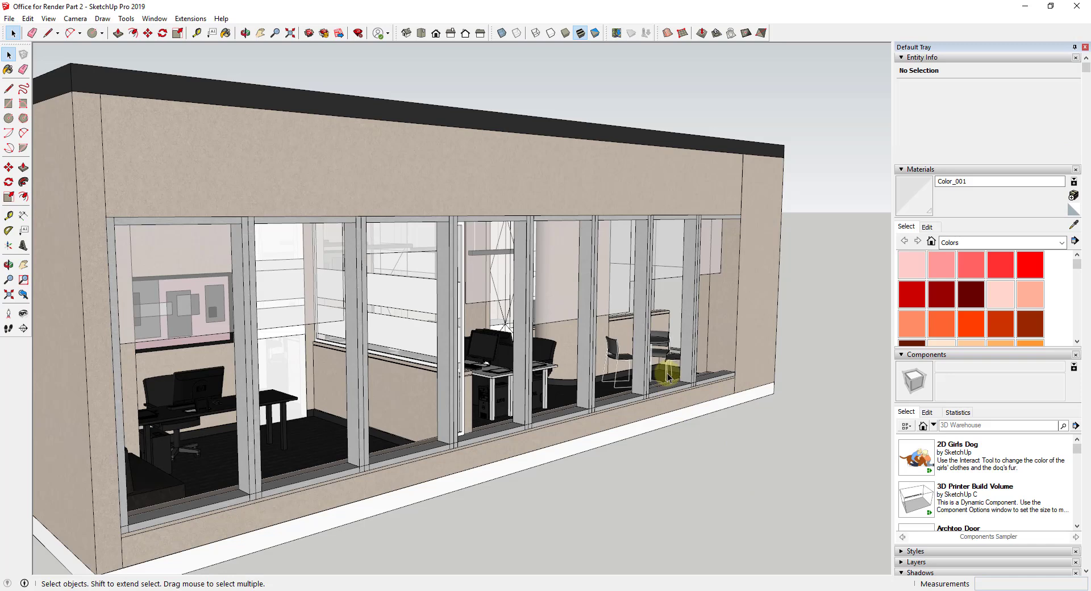
- Examine the office model from outside, through its windows and around the workstations inside
{"action": "scroll", "coordinate": [664, 372], "scroll_direction": "down", "scroll_amount": 3}
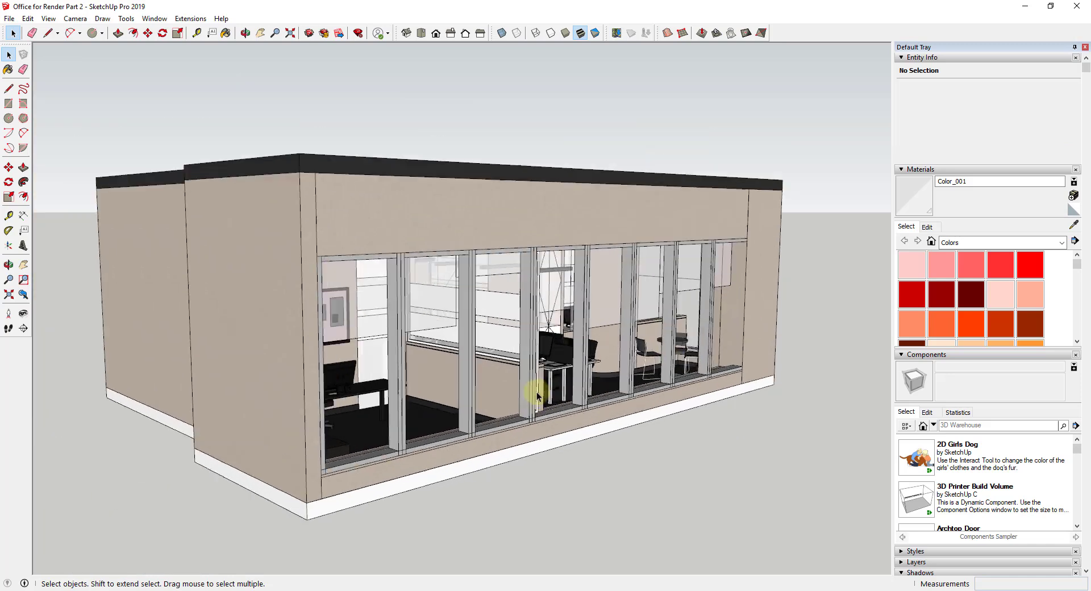
{"action": "scroll", "coordinate": [539, 341], "scroll_direction": "up", "scroll_amount": 3}
{"action": "middle_click_drag", "start_coordinate": [549, 287], "coordinate": [454, 290]}
{"action": "scroll", "coordinate": [495, 358], "scroll_direction": "up", "scroll_amount": 3}
{"action": "scroll", "coordinate": [527, 365], "scroll_direction": "up", "scroll_amount": 2}
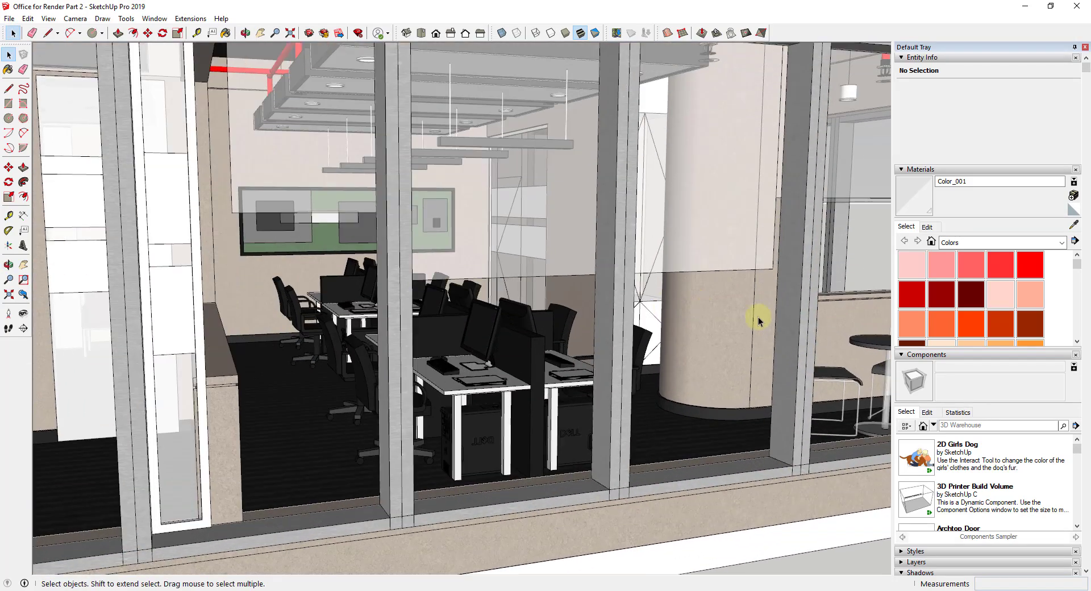
{"action": "scroll", "coordinate": [698, 312], "scroll_direction": "up", "scroll_amount": 2}
{"action": "scroll", "coordinate": [693, 315], "scroll_direction": "down", "scroll_amount": 10}
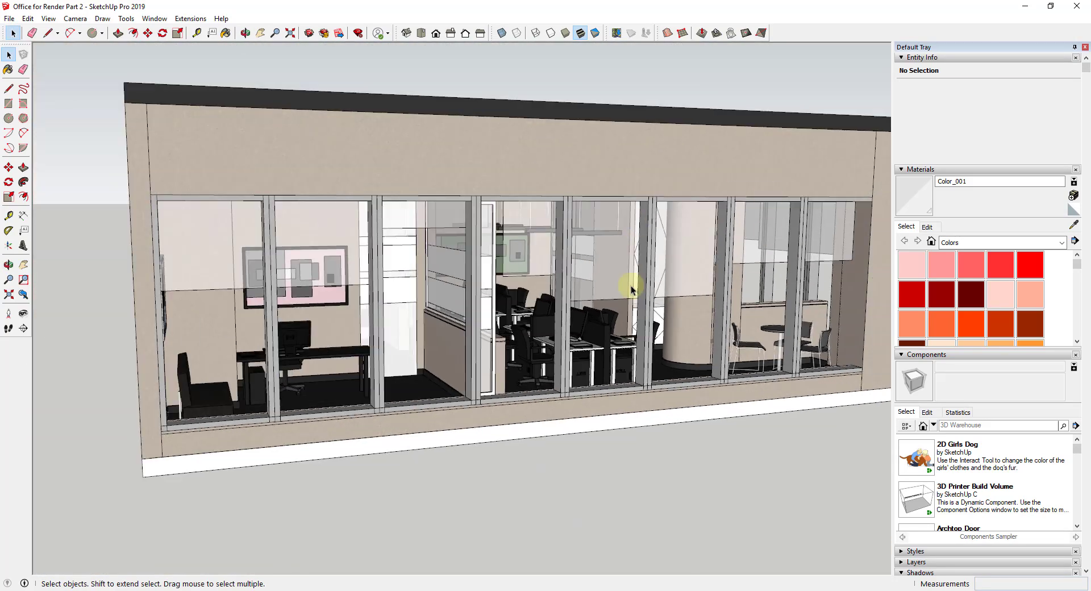
{"action": "middle_click_drag", "start_coordinate": [629, 288], "coordinate": [645, 251]}
{"action": "scroll", "coordinate": [680, 287], "scroll_direction": "down", "scroll_amount": 2}
{"action": "scroll", "coordinate": [540, 267], "scroll_direction": "up", "scroll_amount": 10}
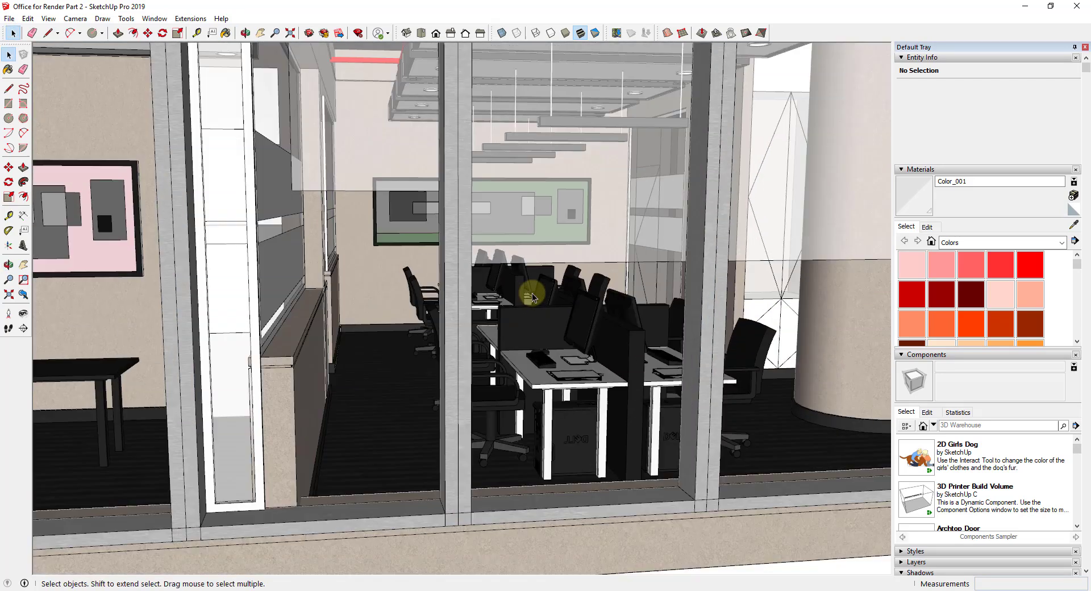
{"action": "scroll", "coordinate": [424, 254], "scroll_direction": "down", "scroll_amount": 10}
{"action": "middle_click_drag", "start_coordinate": [312, 231], "coordinate": [647, 244]}
{"action": "scroll", "coordinate": [646, 243], "scroll_direction": "up", "scroll_amount": 10}
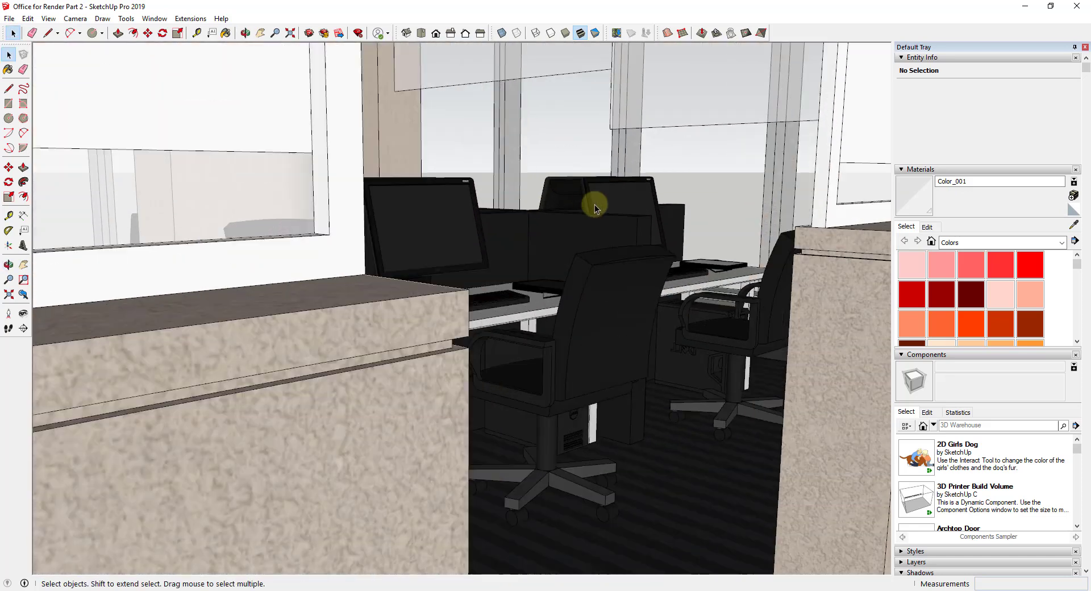
{"action": "middle_click_drag", "start_coordinate": [594, 205], "coordinate": [431, 211]}
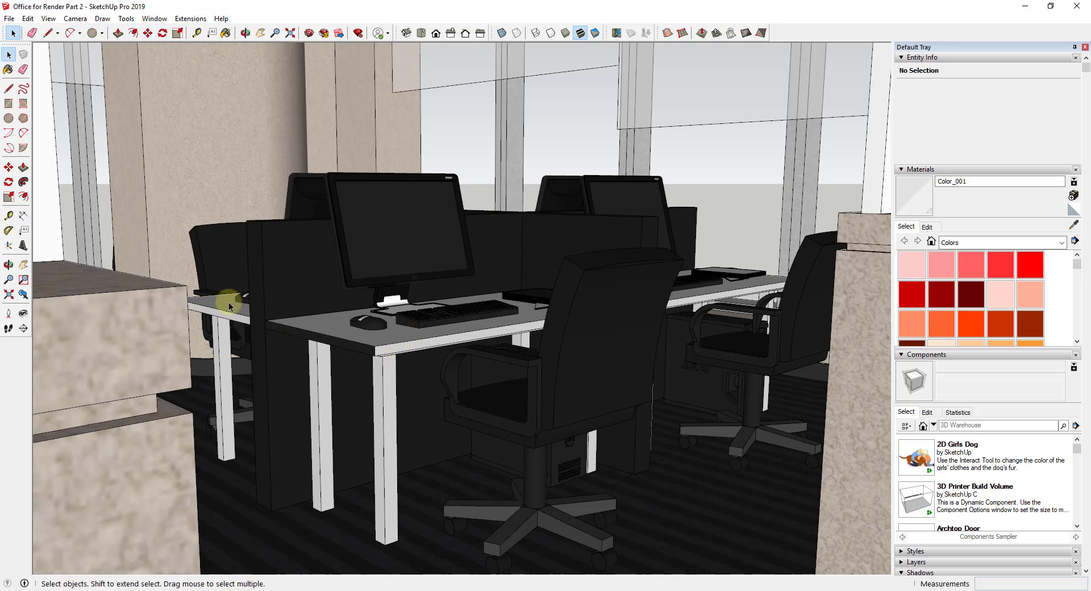
- Set the camera's field of view to 75 degrees
{"action": "left_click", "coordinate": [8, 281]}
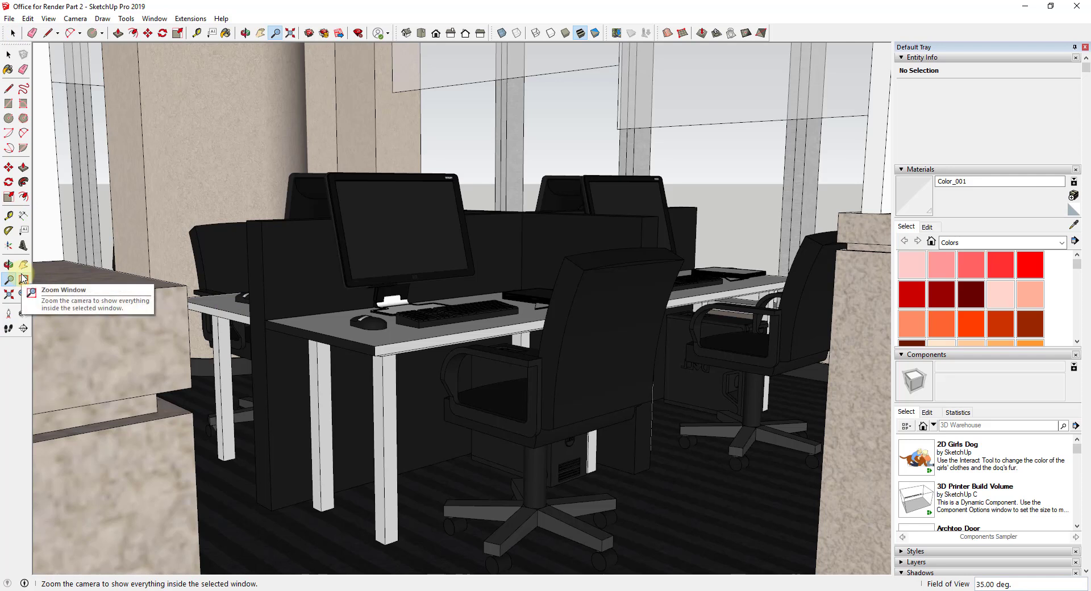
{"action": "type", "text": "75"}
{"action": "key", "text": "Return"}
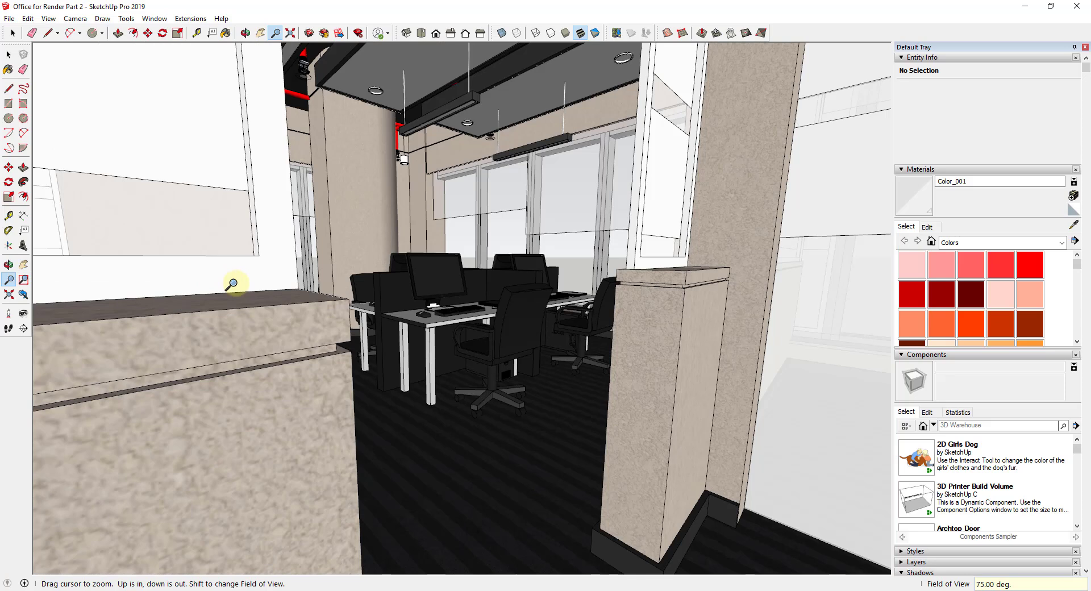
- Frame the interior workstation area and save the view as a new scene, keeping the style changes as a new style
{"action": "middle_click_drag", "start_coordinate": [394, 278], "coordinate": [407, 244]}
{"action": "scroll", "coordinate": [150, 281], "scroll_direction": "up", "scroll_amount": 3}
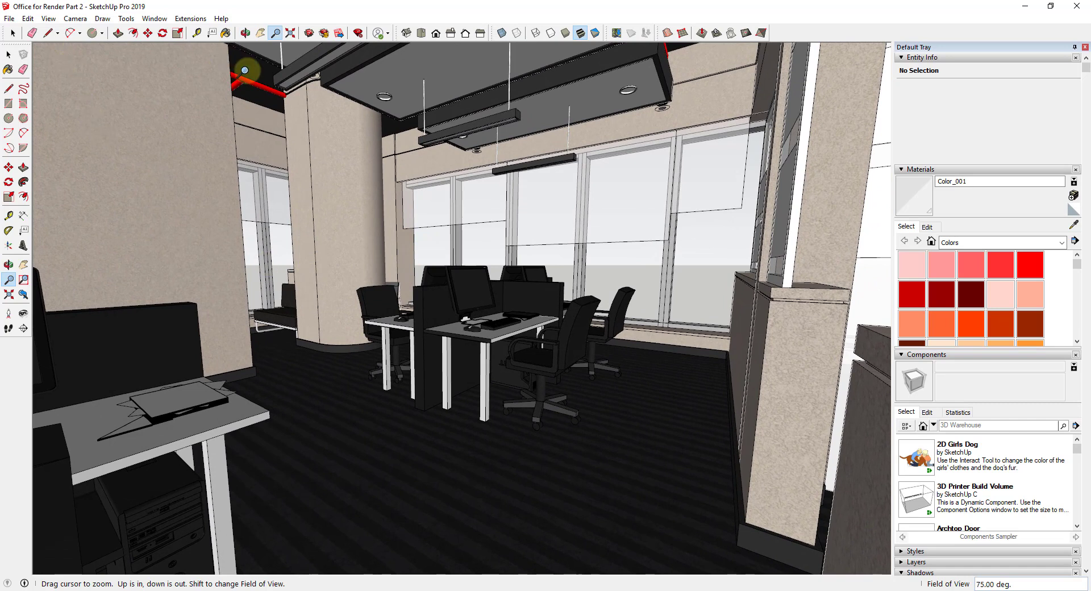
{"action": "left_click", "coordinate": [53, 21]}
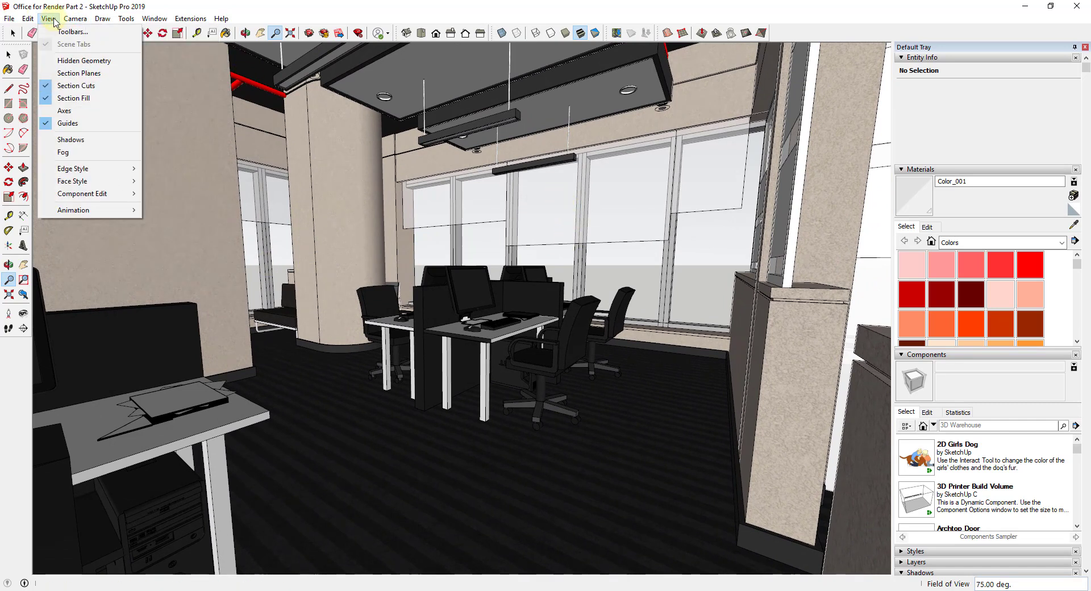
{"action": "mouse_move", "coordinate": [82, 210]}
{"action": "left_click", "coordinate": [176, 212]}
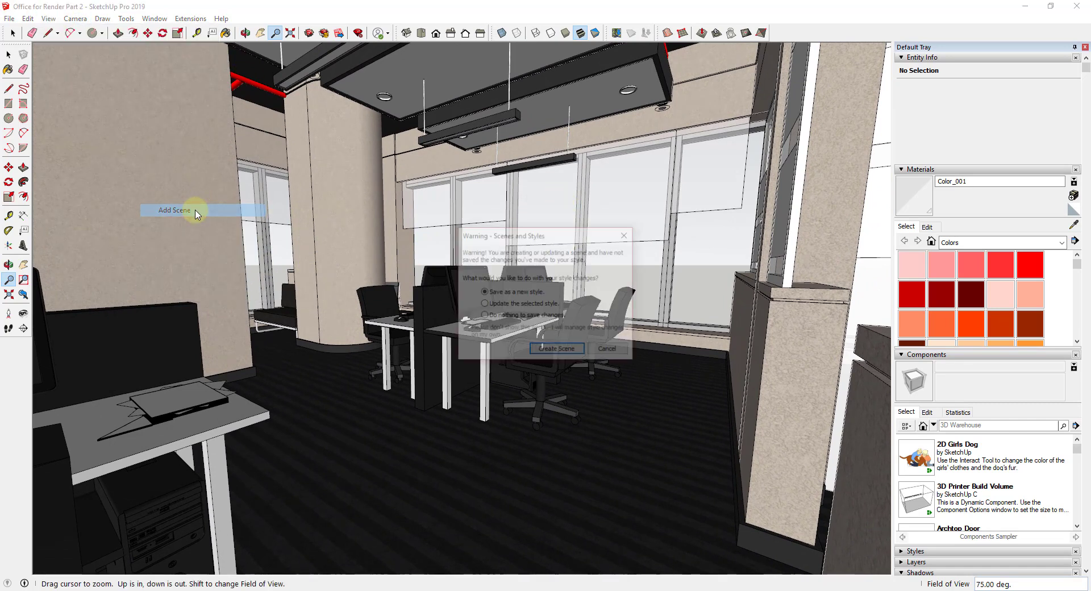
{"action": "left_click", "coordinate": [546, 352]}
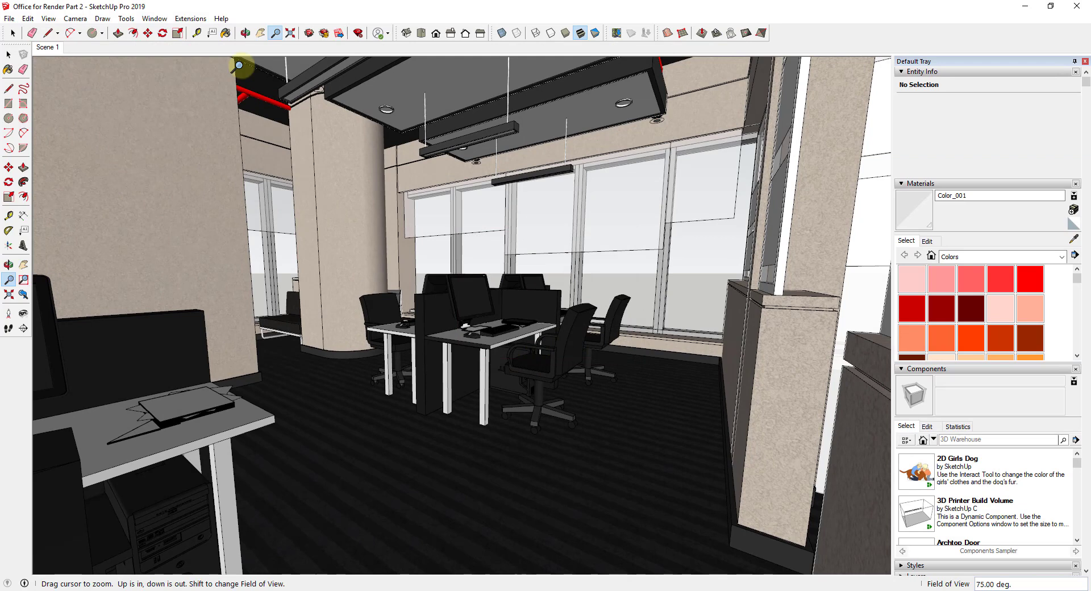
- Look at the building from outside and return to the saved interior scene
{"action": "middle_click_drag", "start_coordinate": [638, 200], "coordinate": [387, 282]}
{"action": "scroll", "coordinate": [386, 282], "scroll_direction": "down", "scroll_amount": 3}
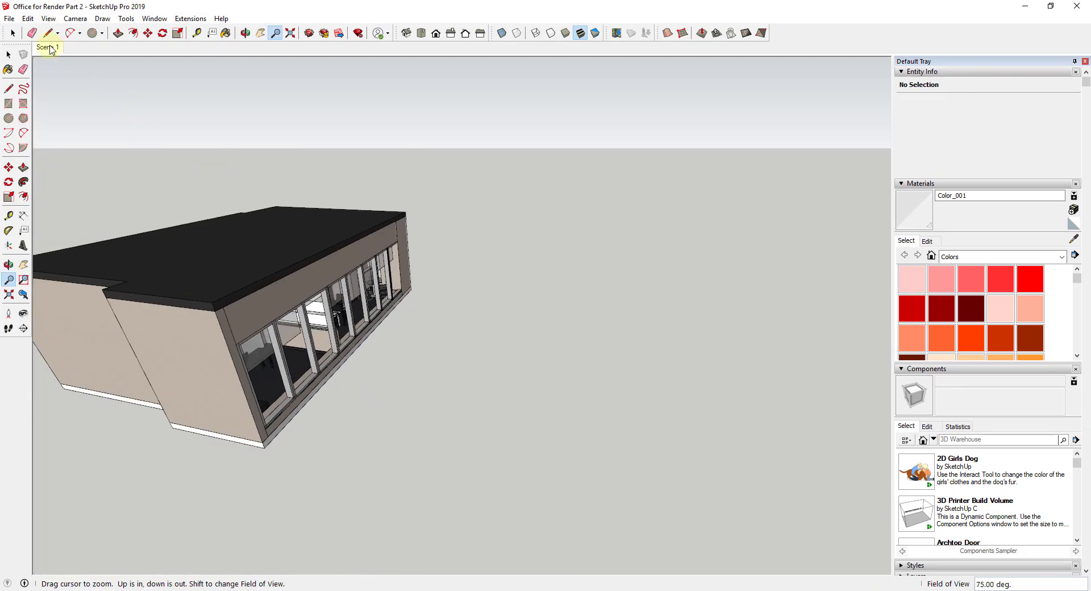
{"action": "scroll", "coordinate": [121, 92], "scroll_direction": "up", "scroll_amount": 1}
{"action": "scroll", "coordinate": [377, 251], "scroll_direction": "up", "scroll_amount": 2}
{"action": "scroll", "coordinate": [446, 345], "scroll_direction": "up", "scroll_amount": 3}
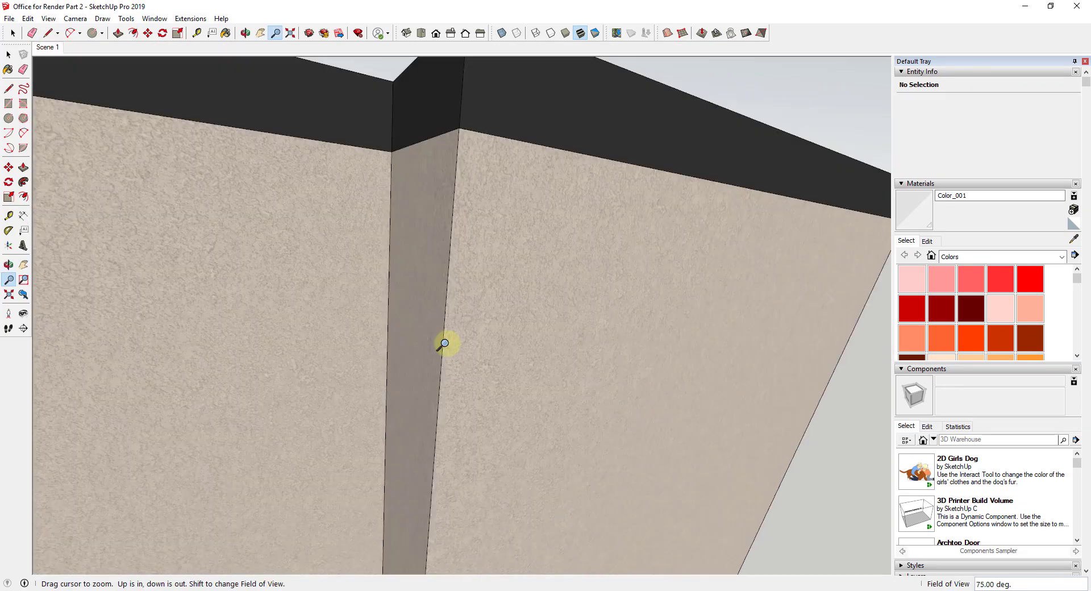
{"action": "scroll", "coordinate": [439, 377], "scroll_direction": "up", "scroll_amount": 3}
{"action": "scroll", "coordinate": [439, 377], "scroll_direction": "up", "scroll_amount": 3}
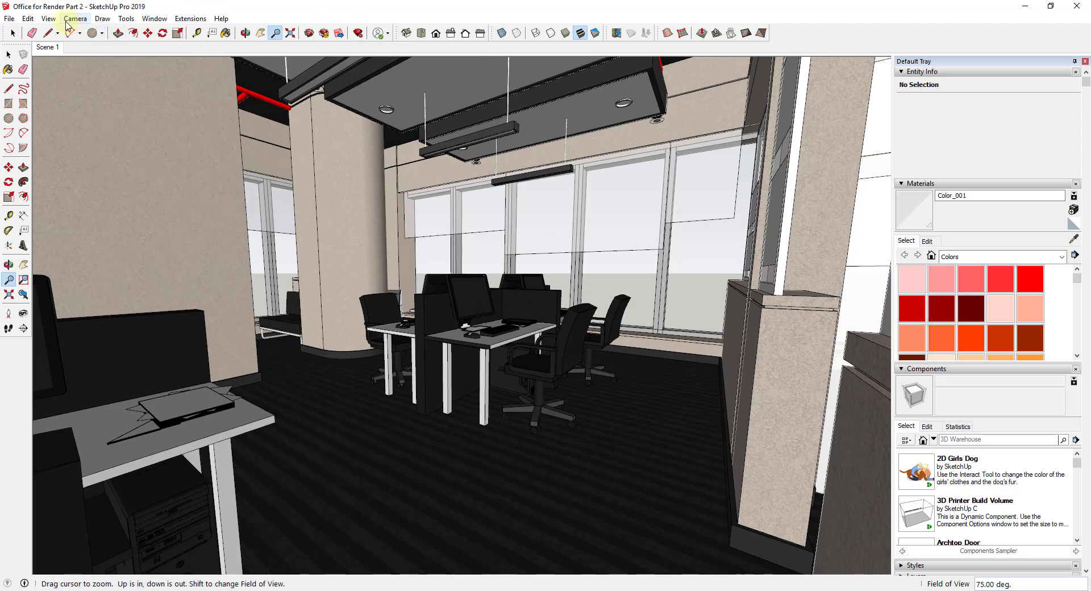
- Place a horizontal section plane through the office and reverse its cutting direction
{"action": "left_click", "coordinate": [126, 18]}
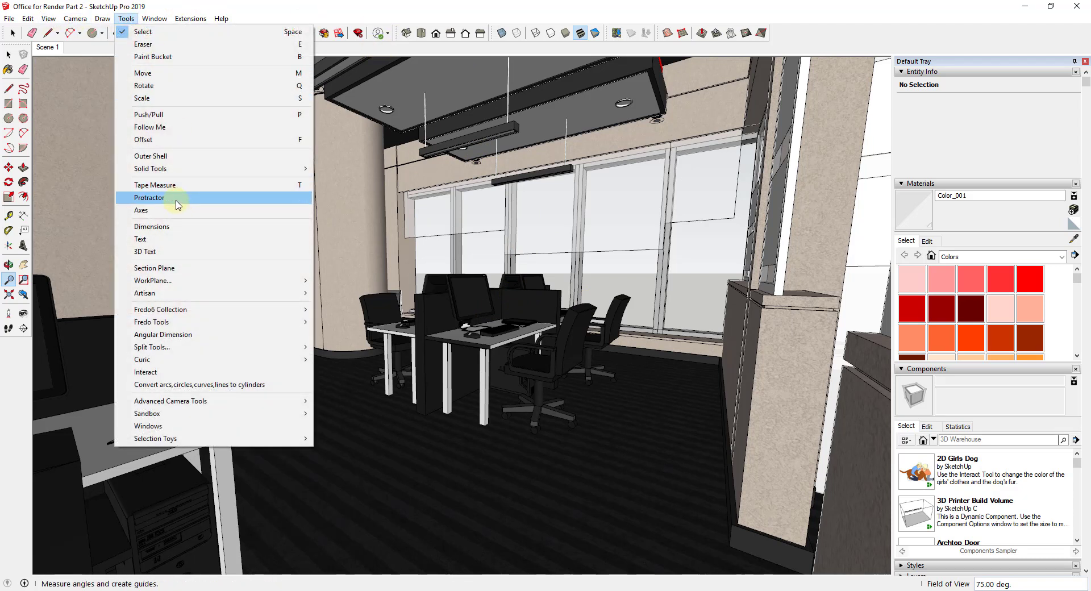
{"action": "left_click", "coordinate": [154, 268]}
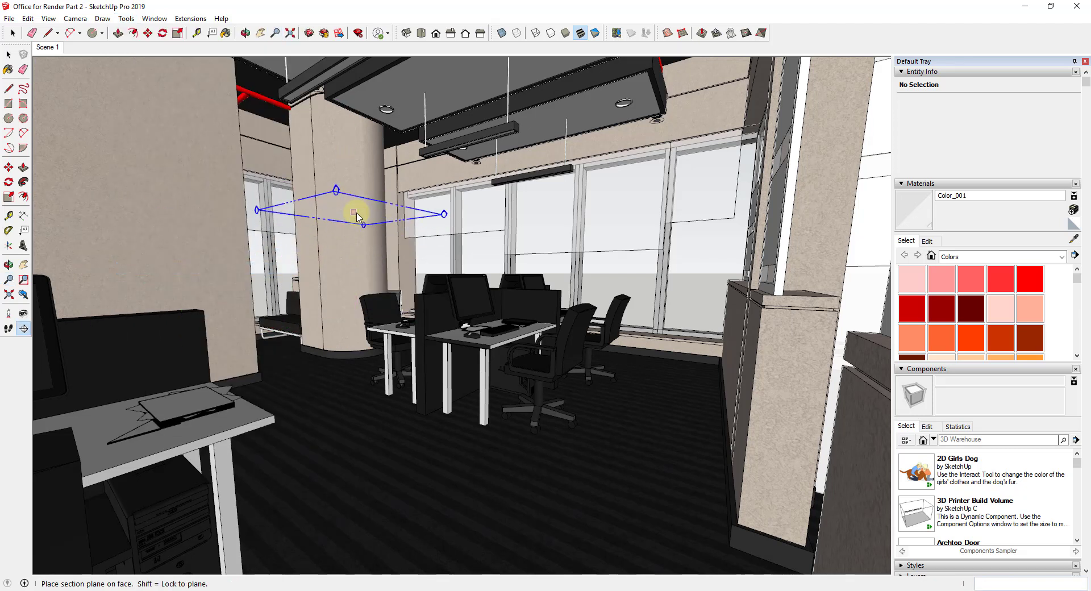
{"action": "left_click", "coordinate": [357, 221]}
{"action": "mouse_move", "coordinate": [391, 230]}
{"action": "middle_mouse_down"}
{"action": "mouse_move", "coordinate": [353, 228]}
{"action": "mouse_move", "coordinate": [403, 245]}
{"action": "middle_mouse_up"}
{"action": "scroll", "coordinate": [403, 245], "scroll_direction": "down", "scroll_amount": 5}
{"action": "scroll", "coordinate": [401, 246], "scroll_direction": "down", "scroll_amount": 5}
{"action": "key", "text": "space"}
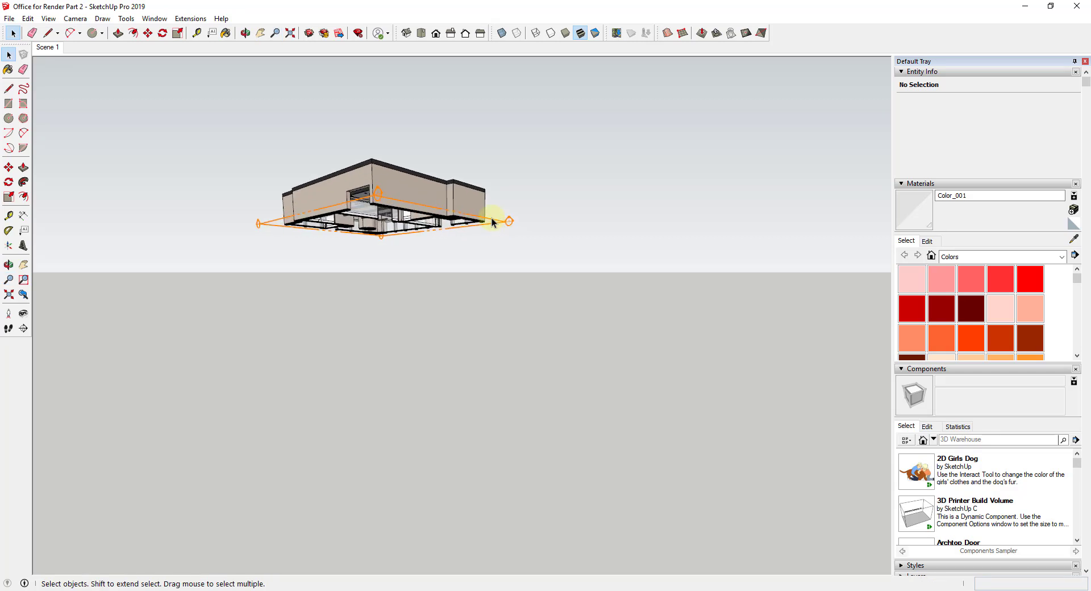
{"action": "right_click", "coordinate": [495, 221]}
{"action": "left_click", "coordinate": [520, 267]}
- Move the horizontal section plane to adjust the height of the cut through the office walls
{"action": "middle_click_drag", "start_coordinate": [520, 266], "coordinate": [322, 200]}
{"action": "scroll", "coordinate": [353, 217], "scroll_direction": "up", "scroll_amount": 3}
{"action": "middle_click_drag", "start_coordinate": [392, 254], "coordinate": [440, 287]}
{"action": "middle_click_drag", "start_coordinate": [351, 257], "coordinate": [392, 332]}
{"action": "key", "text": "m"}
{"action": "left_click", "coordinate": [685, 358]}
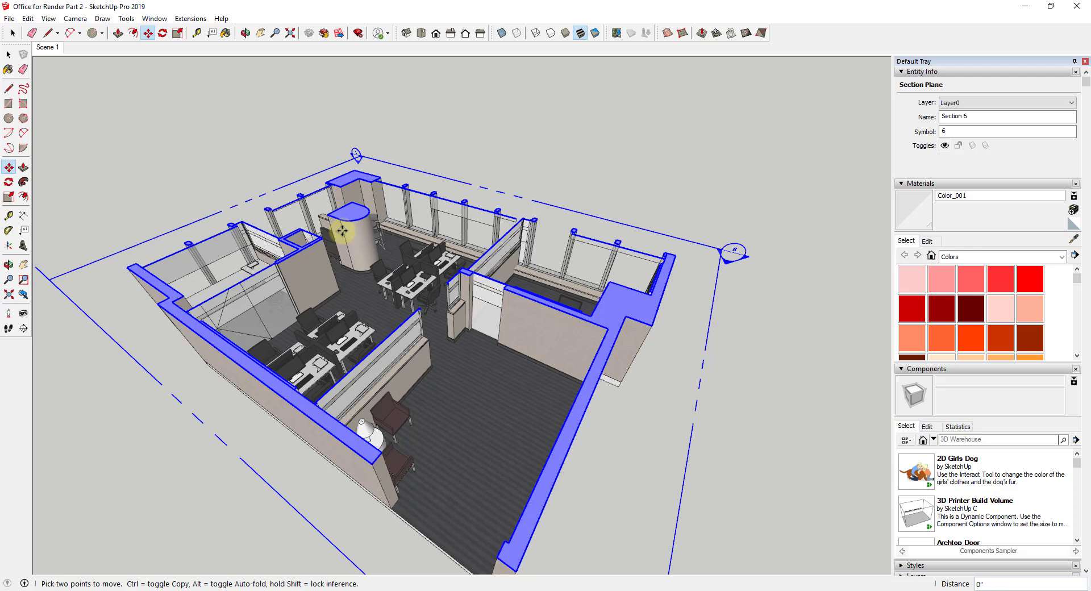
{"action": "middle_click_drag", "start_coordinate": [465, 234], "coordinate": [465, 225]}
{"action": "key", "text": "space"}
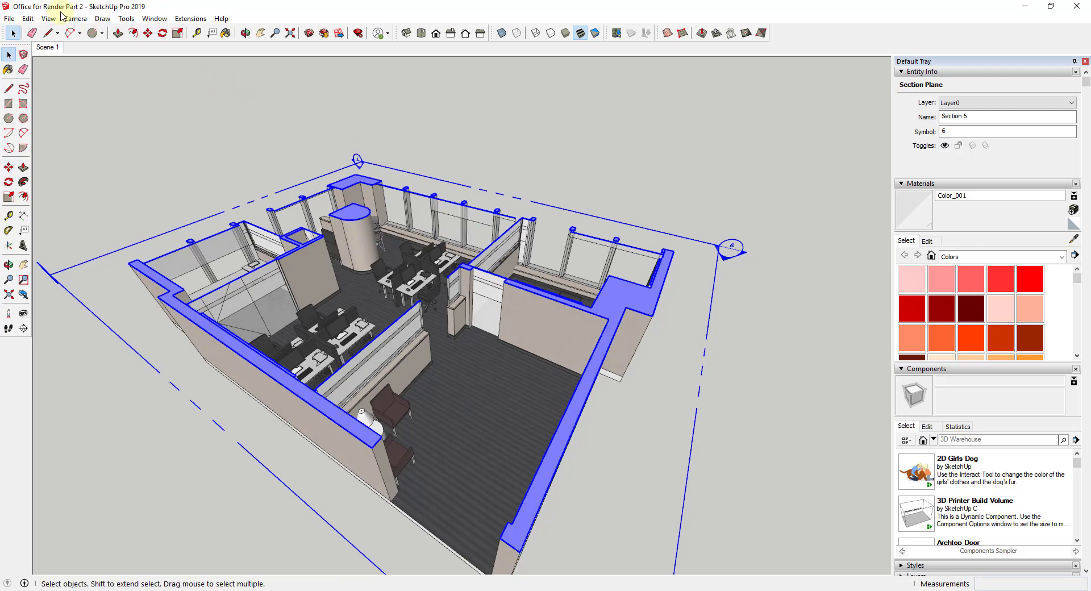
- Turn the display of section cuts off and back on
{"action": "left_click", "coordinate": [51, 20]}
{"action": "left_click", "coordinate": [98, 86]}
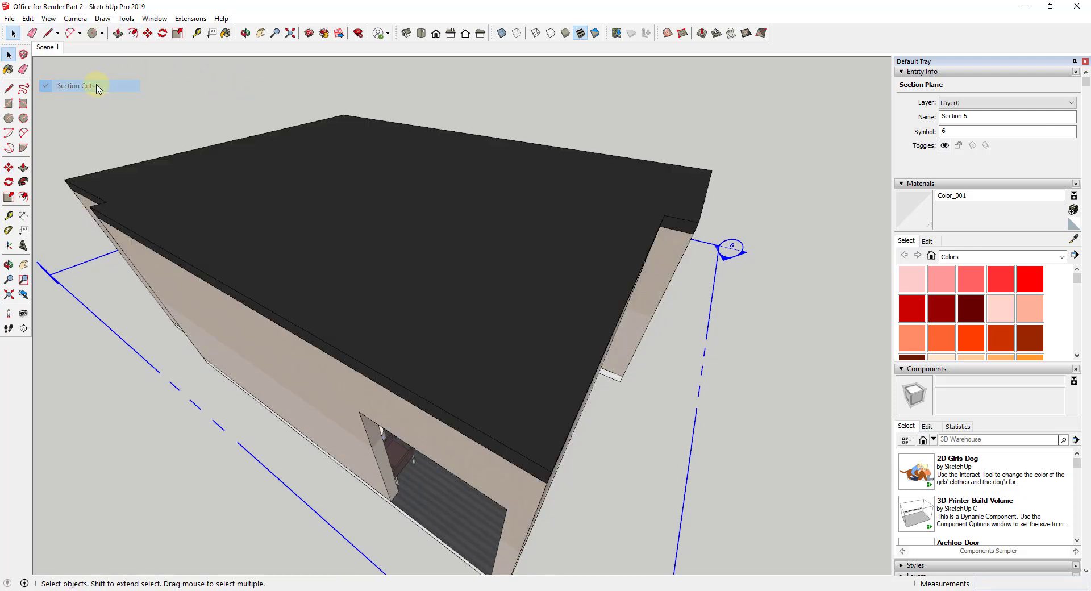
{"action": "left_click", "coordinate": [48, 19]}
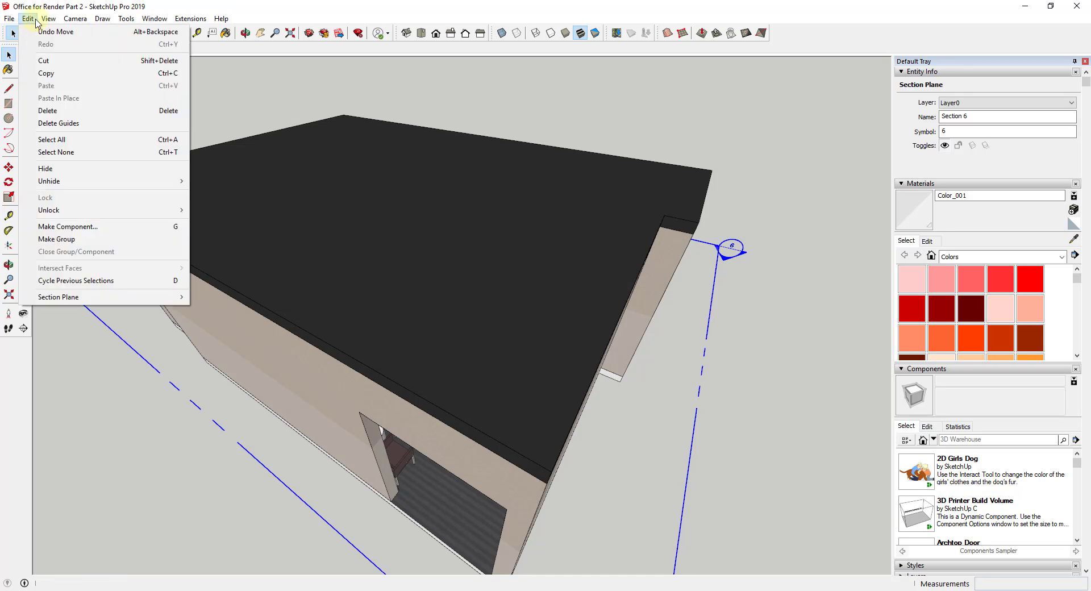
{"action": "left_click", "coordinate": [76, 86]}
- Hide the section plane symbol while leaving the section cut active
{"action": "left_click", "coordinate": [47, 18]}
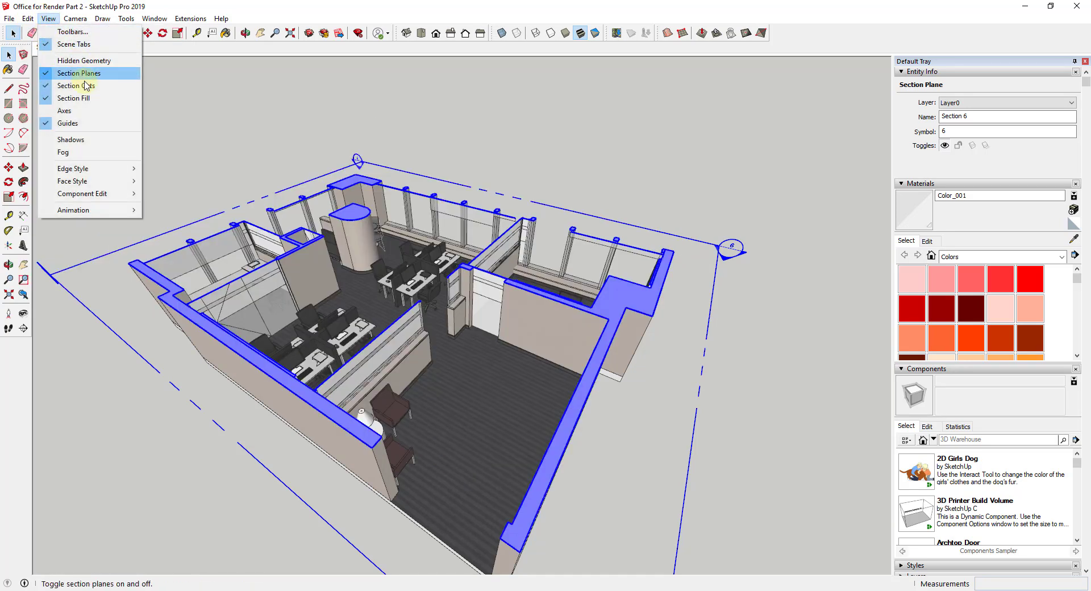
{"action": "left_click", "coordinate": [80, 74]}
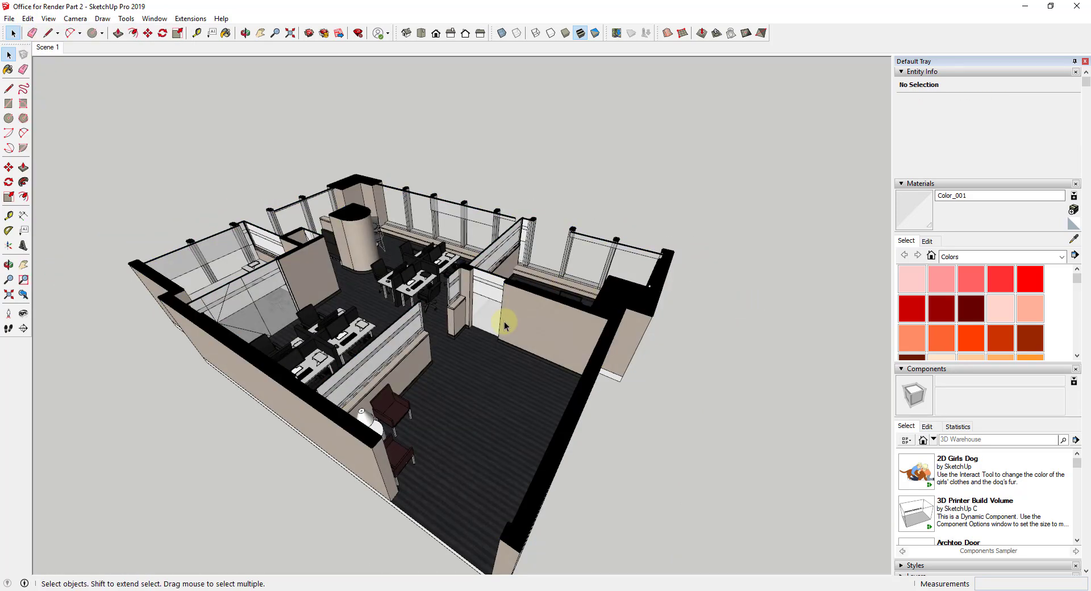
- Open the SMALL OFFICE LAYOUT component for editing and select the furniture group with the desks and chairs
{"action": "left_click", "coordinate": [392, 276]}
{"action": "scroll", "coordinate": [395, 283], "scroll_direction": "up", "scroll_amount": 3}
{"action": "scroll", "coordinate": [509, 291], "scroll_direction": "down", "scroll_amount": 3}
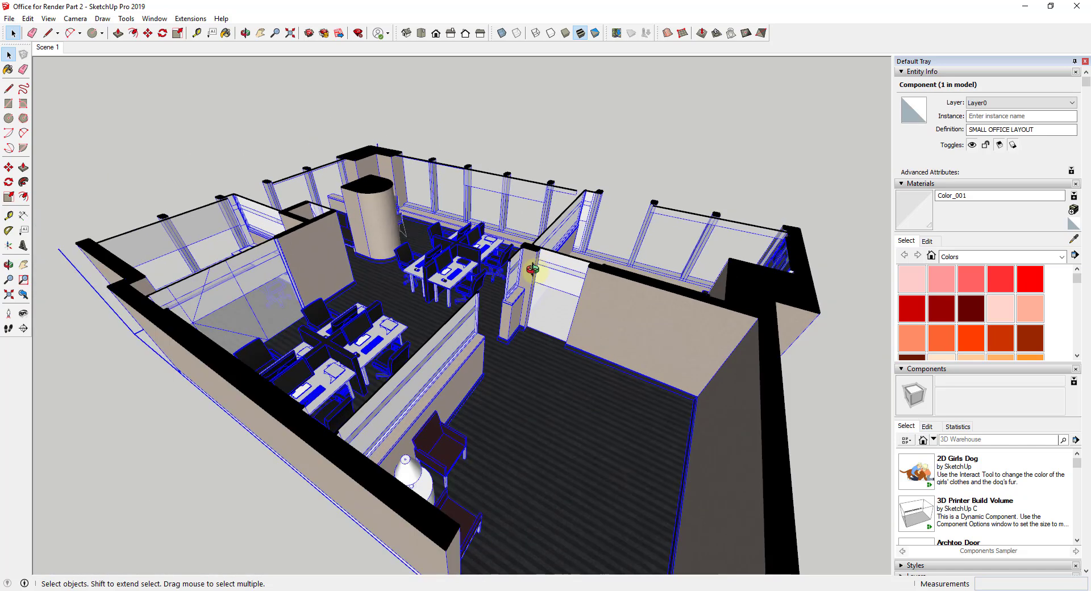
{"action": "middle_click_drag", "start_coordinate": [531, 272], "coordinate": [463, 281]}
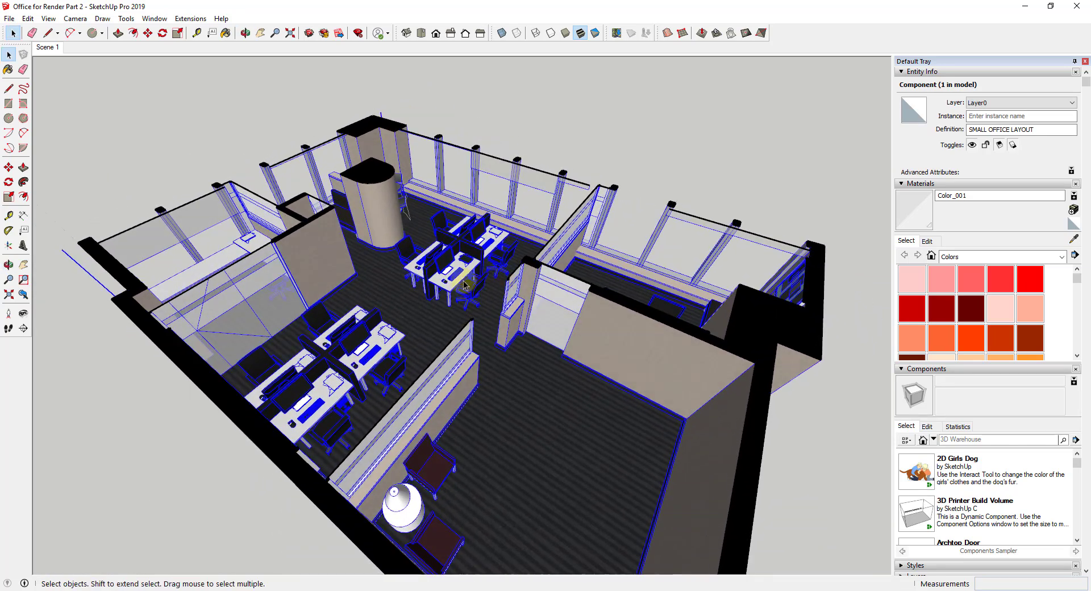
{"action": "scroll", "coordinate": [432, 274], "scroll_direction": "up", "scroll_amount": 3}
{"action": "double_click", "coordinate": [441, 278]}
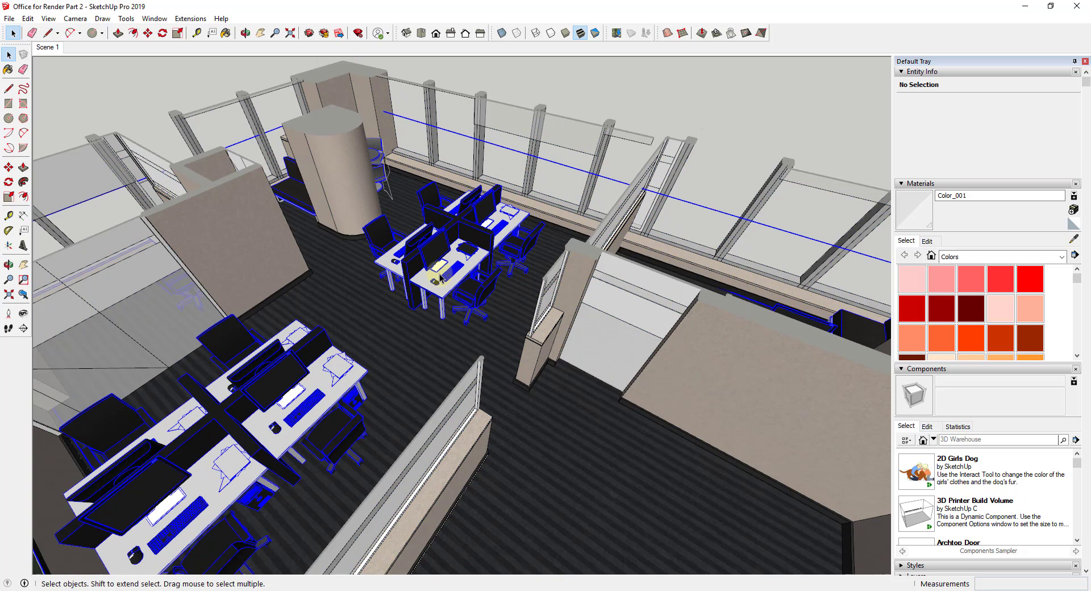
{"action": "left_click", "coordinate": [444, 275]}
{"action": "scroll", "coordinate": [466, 281], "scroll_direction": "down", "scroll_amount": 3}
{"action": "middle_click_drag", "start_coordinate": [484, 289], "coordinate": [796, 268]}
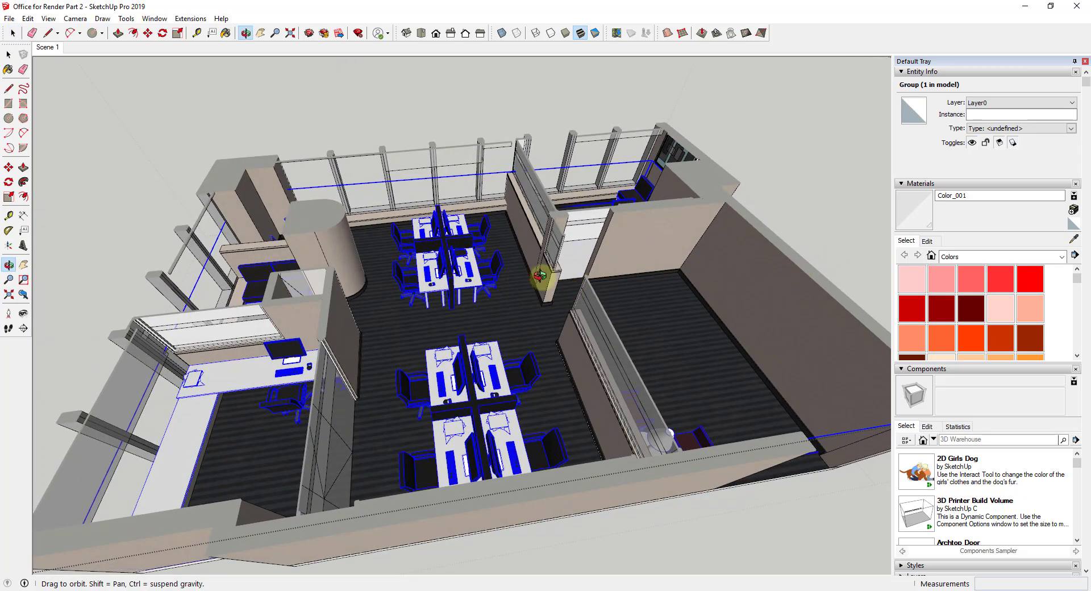
{"action": "middle_click_drag", "start_coordinate": [524, 264], "coordinate": [204, 392]}
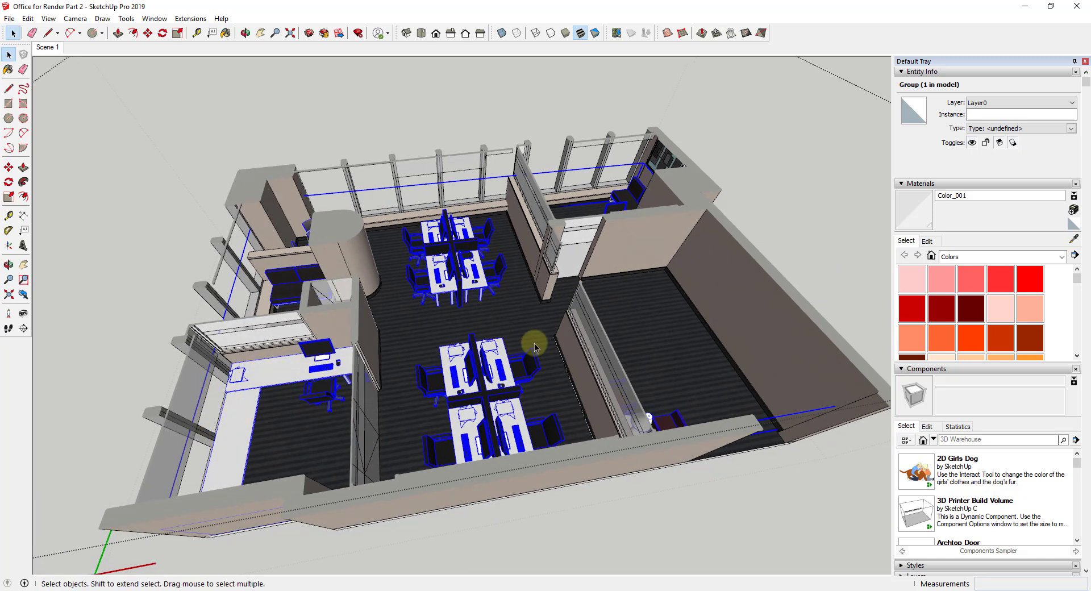
{"action": "middle_click_drag", "start_coordinate": [530, 343], "coordinate": [316, 321]}
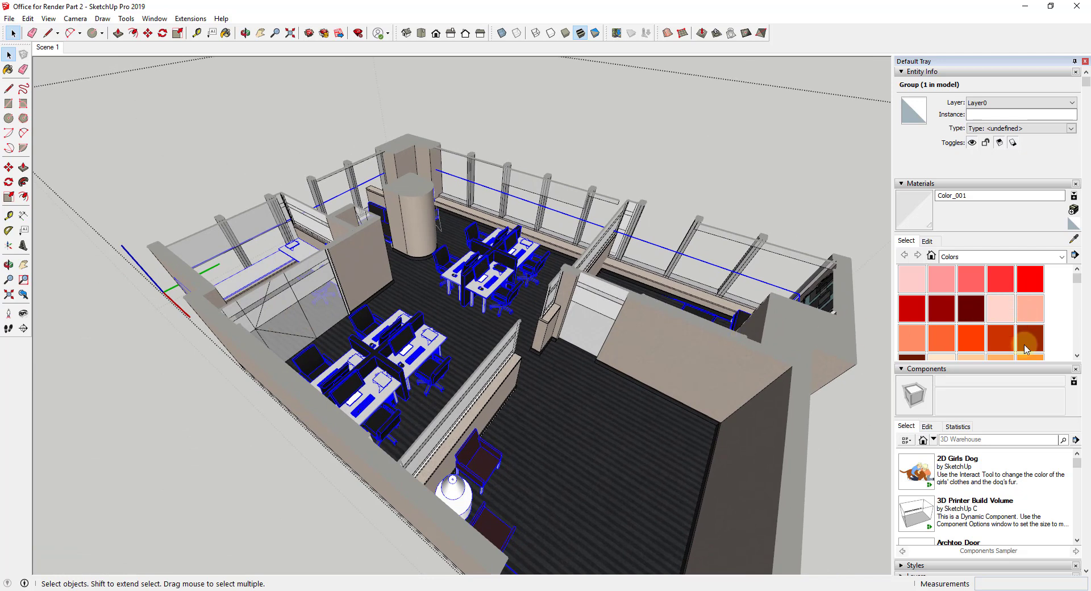
- Add a new layer named A_Furniture to the model
{"action": "scroll", "coordinate": [1025, 423], "scroll_direction": "down", "scroll_amount": 2}
{"action": "scroll", "coordinate": [966, 429], "scroll_direction": "down", "scroll_amount": 3}
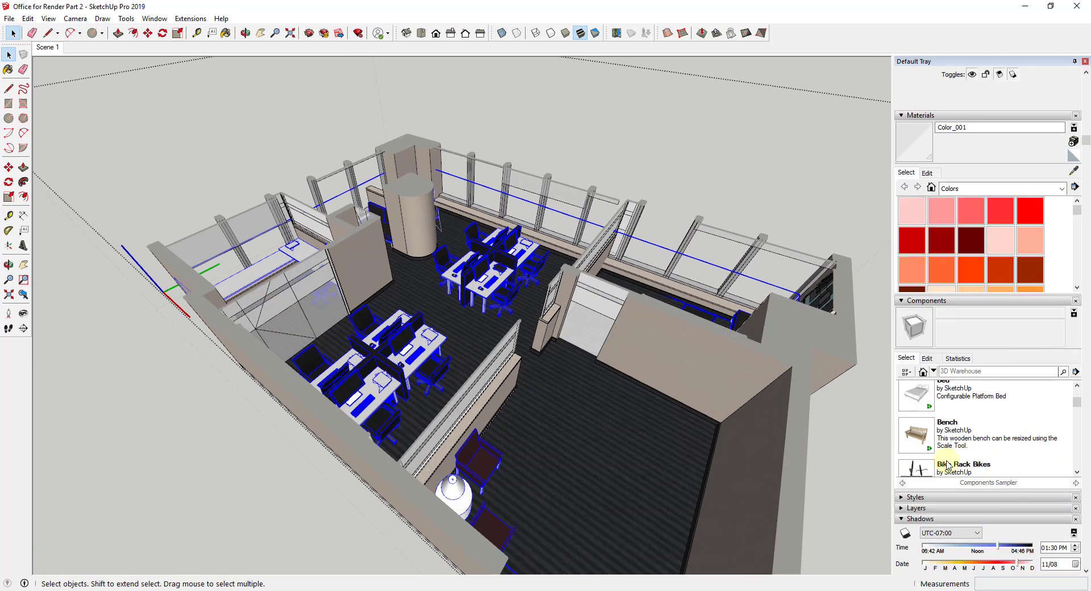
{"action": "left_click", "coordinate": [900, 509]}
{"action": "scroll", "coordinate": [1024, 408], "scroll_direction": "down", "scroll_amount": 3}
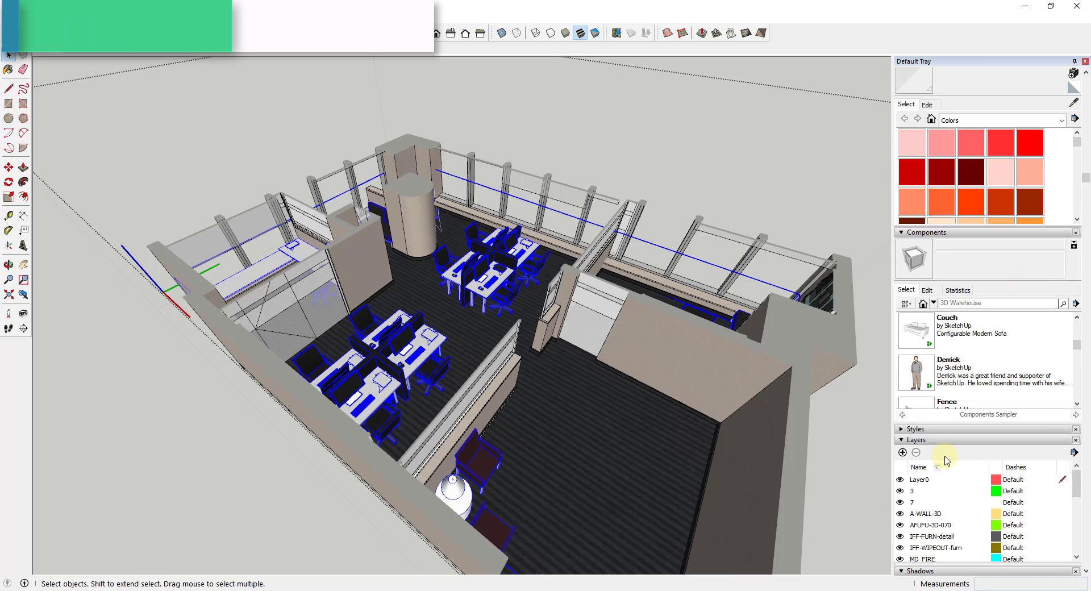
{"action": "left_click", "coordinate": [903, 452]}
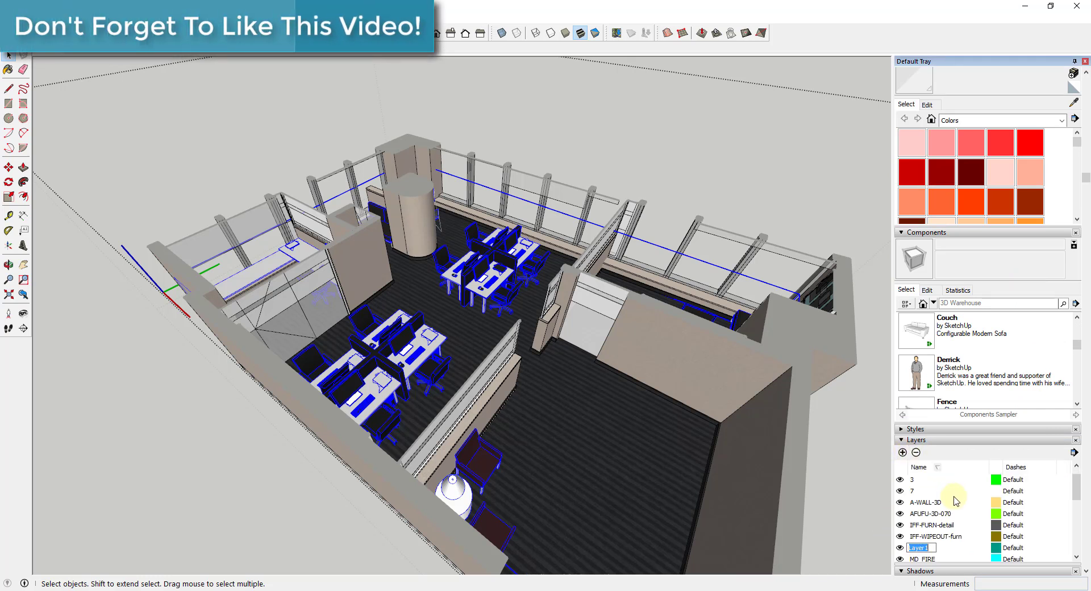
{"action": "type", "text": "A_Furniture"}
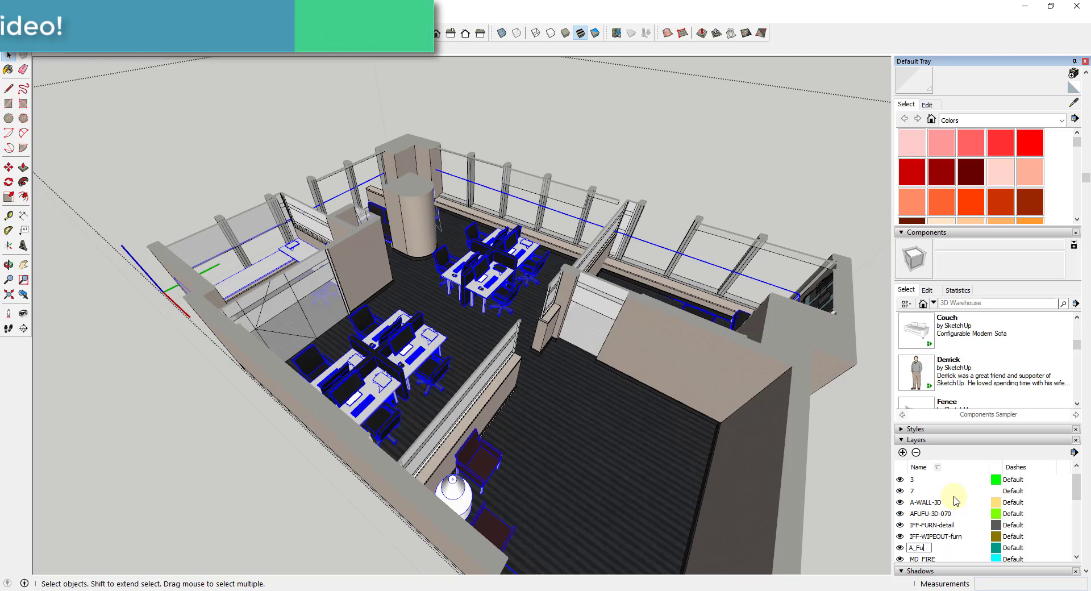
{"action": "key", "text": "Return"}
{"action": "scroll", "coordinate": [941, 519], "scroll_direction": "up", "scroll_amount": 3}
{"action": "scroll", "coordinate": [984, 326], "scroll_direction": "down", "scroll_amount": 1}
{"action": "scroll", "coordinate": [1019, 270], "scroll_direction": "down", "scroll_amount": 2}
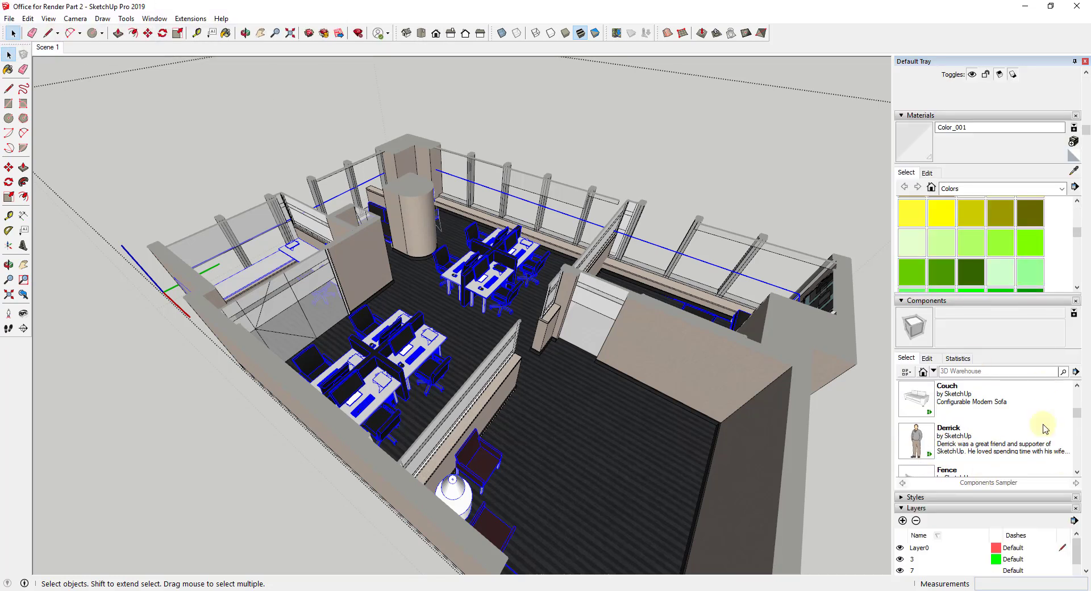
- Sort the layers by name and assign the selected furniture group to the A_Furniture layer
{"action": "scroll", "coordinate": [1043, 427], "scroll_direction": "down", "scroll_amount": 2}
{"action": "scroll", "coordinate": [1066, 543], "scroll_direction": "down", "scroll_amount": 4}
{"action": "scroll", "coordinate": [1083, 570], "scroll_direction": "down", "scroll_amount": 2}
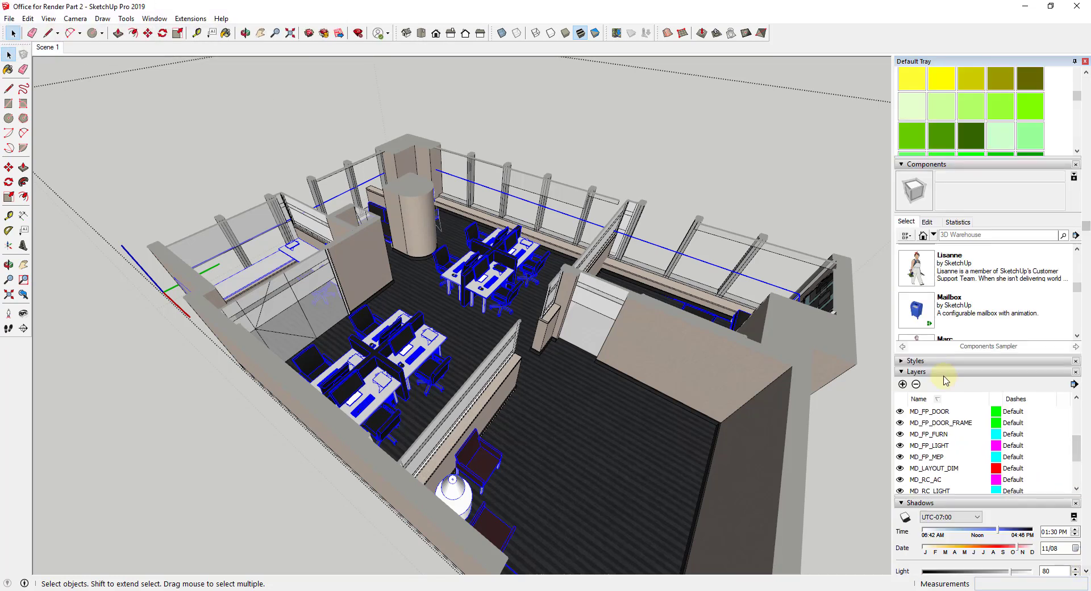
{"action": "left_click", "coordinate": [938, 399]}
{"action": "scroll", "coordinate": [979, 452], "scroll_direction": "up", "scroll_amount": 2}
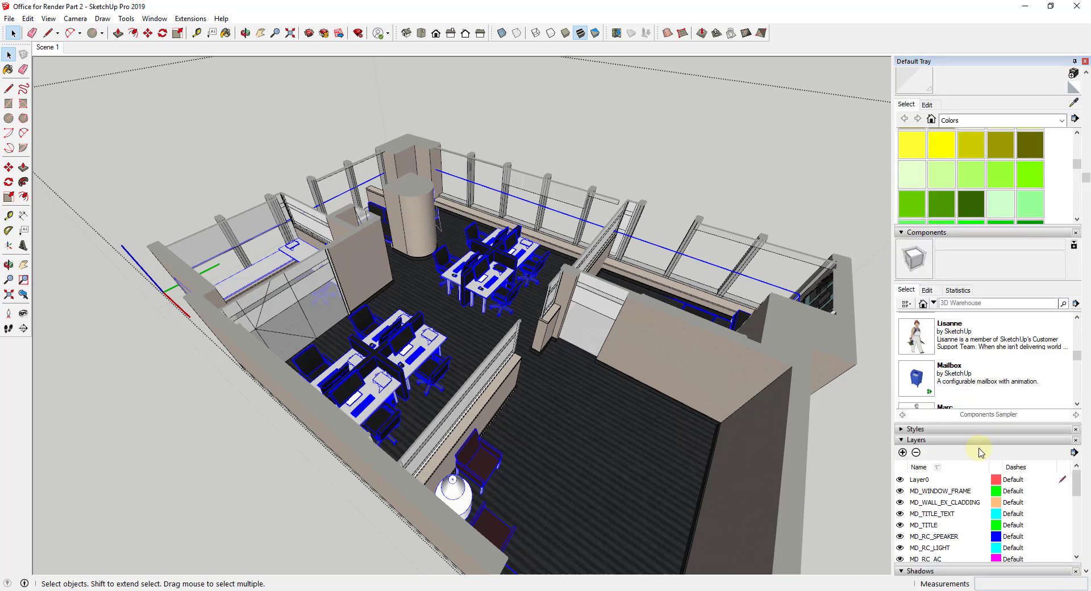
{"action": "left_click", "coordinate": [938, 471]}
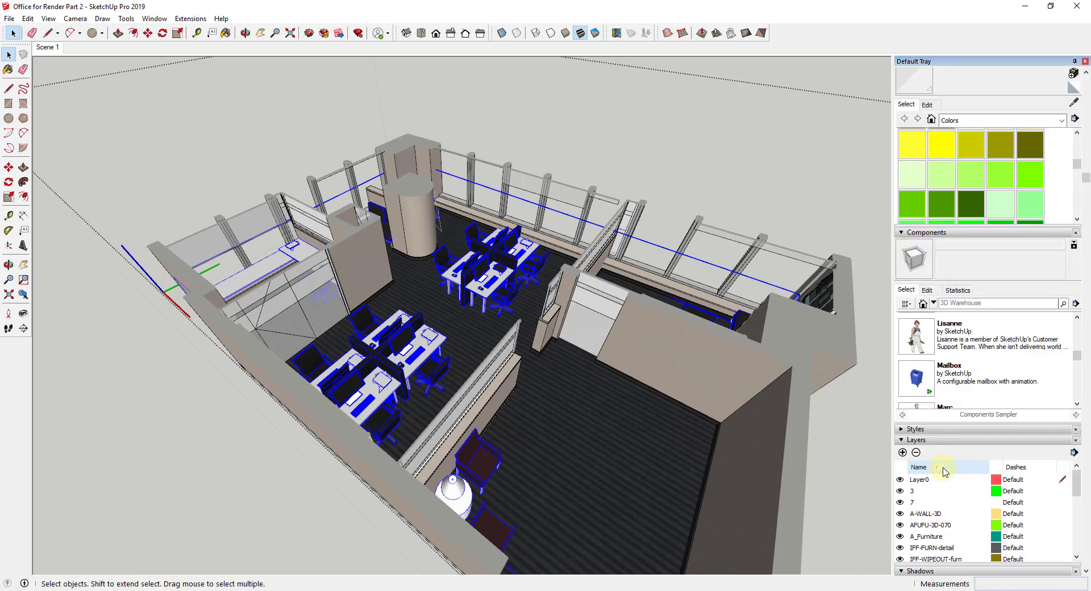
{"action": "left_click", "coordinate": [936, 538]}
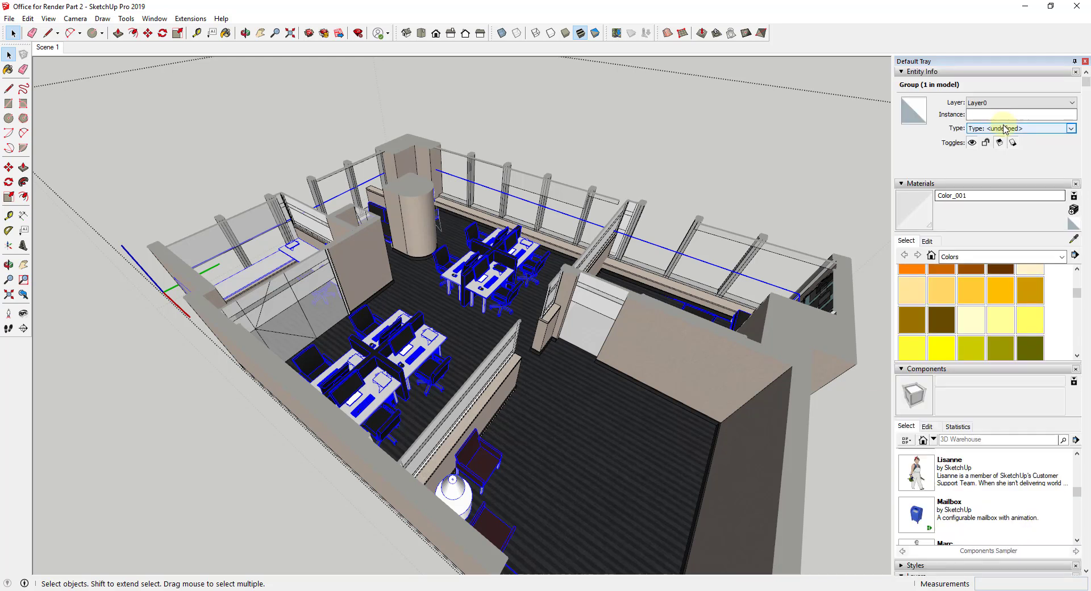
{"action": "left_click", "coordinate": [985, 103]}
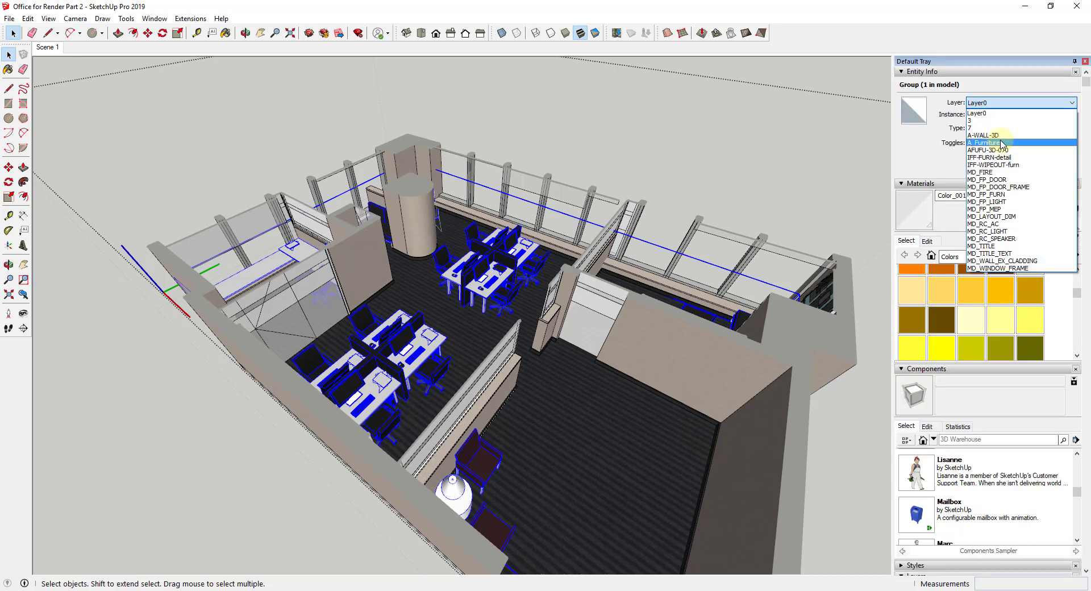
{"action": "left_click", "coordinate": [1000, 143]}
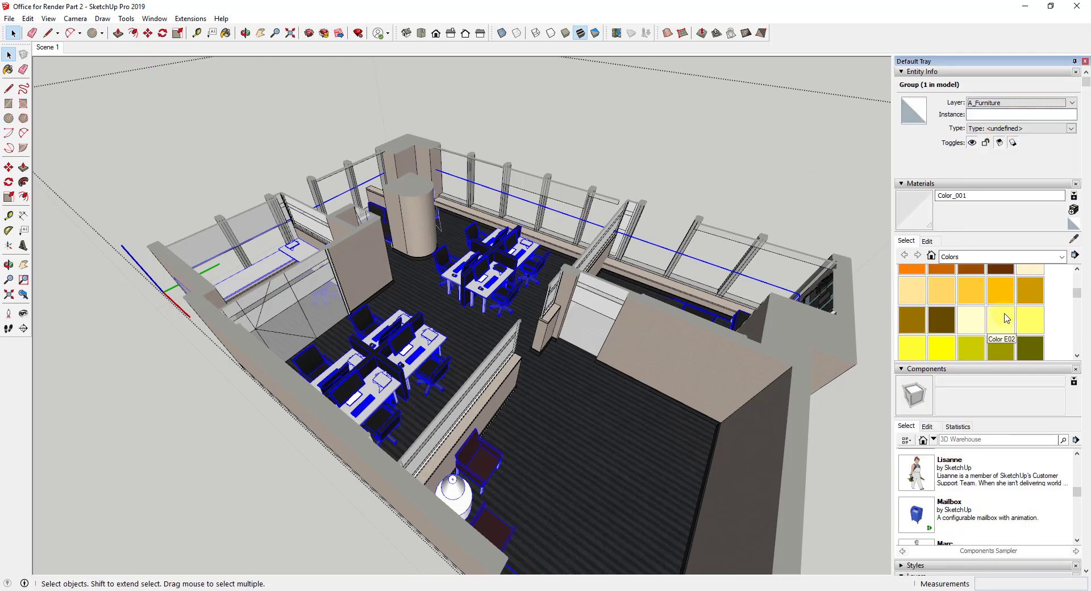
- Collapse the materials and components sections and hide the A_Furniture layer
{"action": "scroll", "coordinate": [1004, 316], "scroll_direction": "down", "scroll_amount": 3}
{"action": "scroll", "coordinate": [986, 471], "scroll_direction": "down", "scroll_amount": 4}
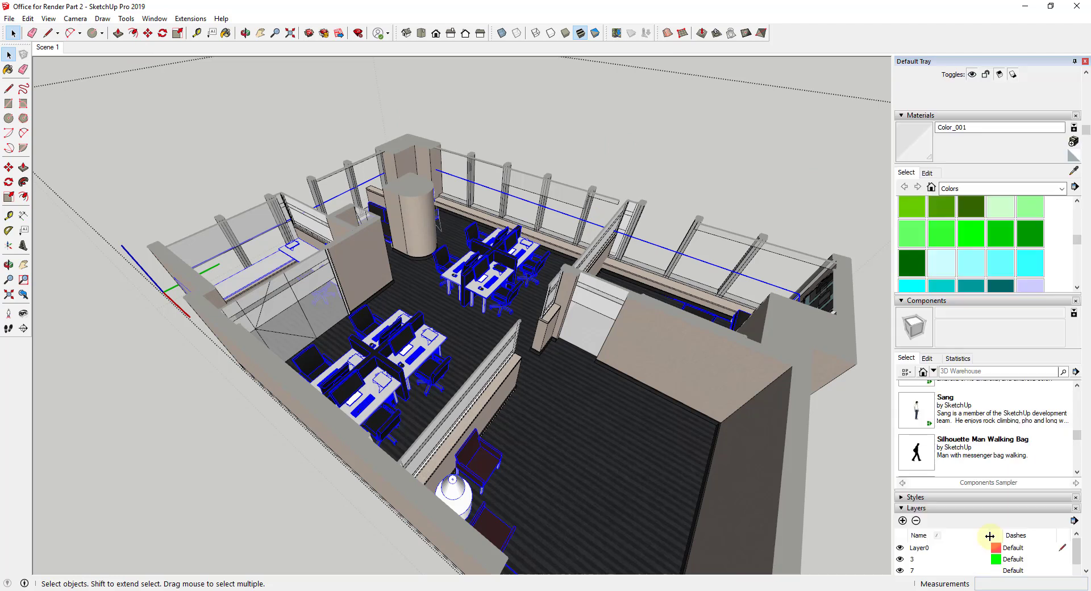
{"action": "left_click", "coordinate": [902, 301]}
{"action": "left_click", "coordinate": [900, 116]}
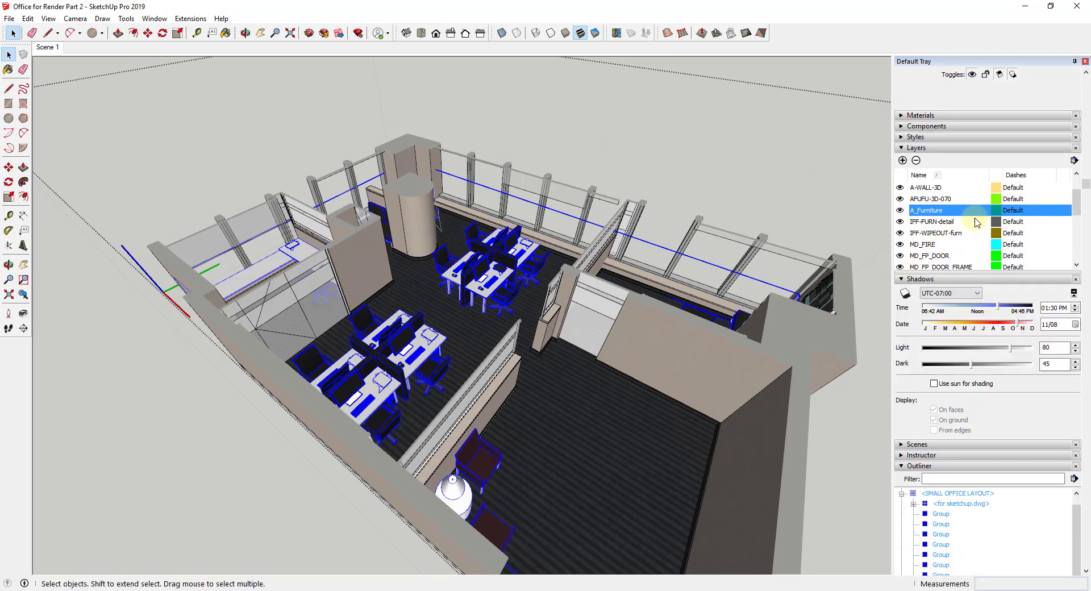
{"action": "left_click", "coordinate": [900, 210]}
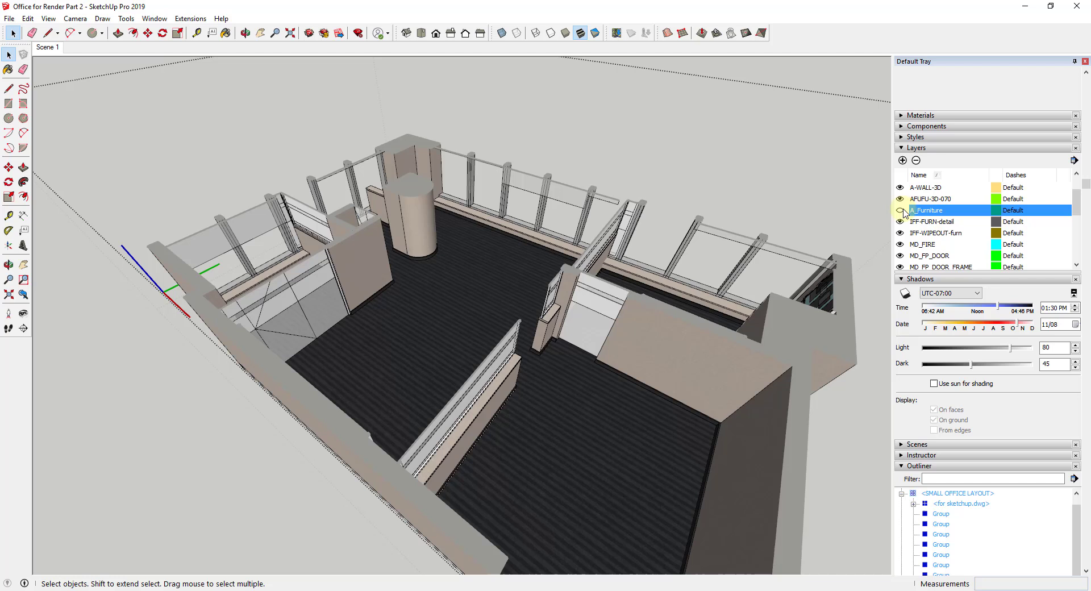
- Display the Enscape toolbar over the modelling area and open the Enscape Asset Library
{"action": "scroll", "coordinate": [438, 273], "scroll_direction": "down", "scroll_amount": 3}
{"action": "middle_click_drag", "start_coordinate": [438, 272], "coordinate": [538, 280]}
{"action": "scroll", "coordinate": [376, 239], "scroll_direction": "up", "scroll_amount": 4}
{"action": "middle_click_drag", "start_coordinate": [636, 314], "coordinate": [618, 307]}
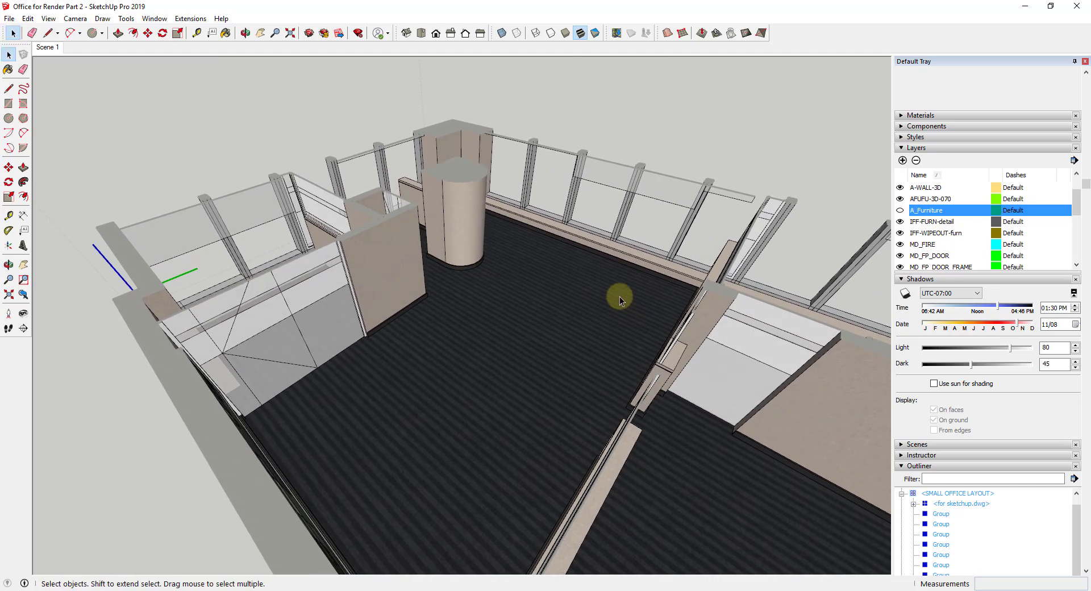
{"action": "right_click", "coordinate": [850, 33]}
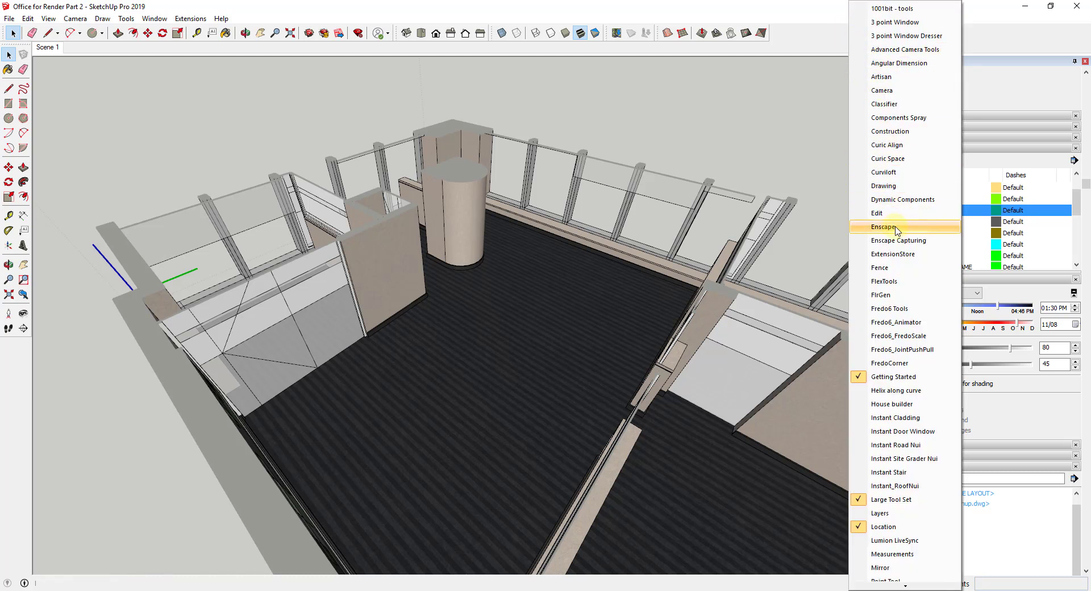
{"action": "left_click", "coordinate": [865, 224]}
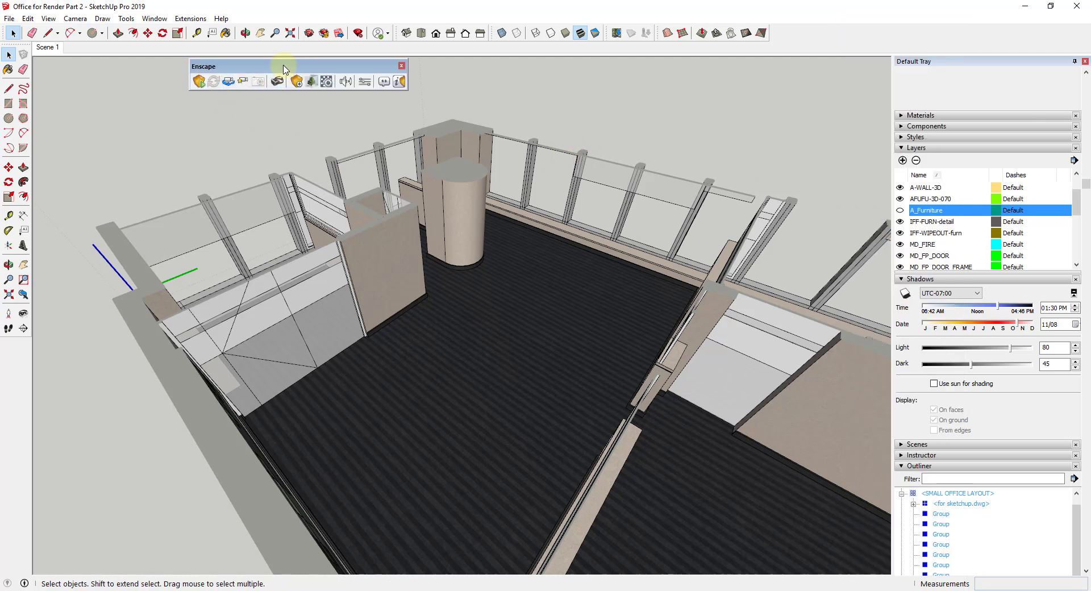
{"action": "left_click_drag", "start_coordinate": [283, 67], "coordinate": [146, 76]}
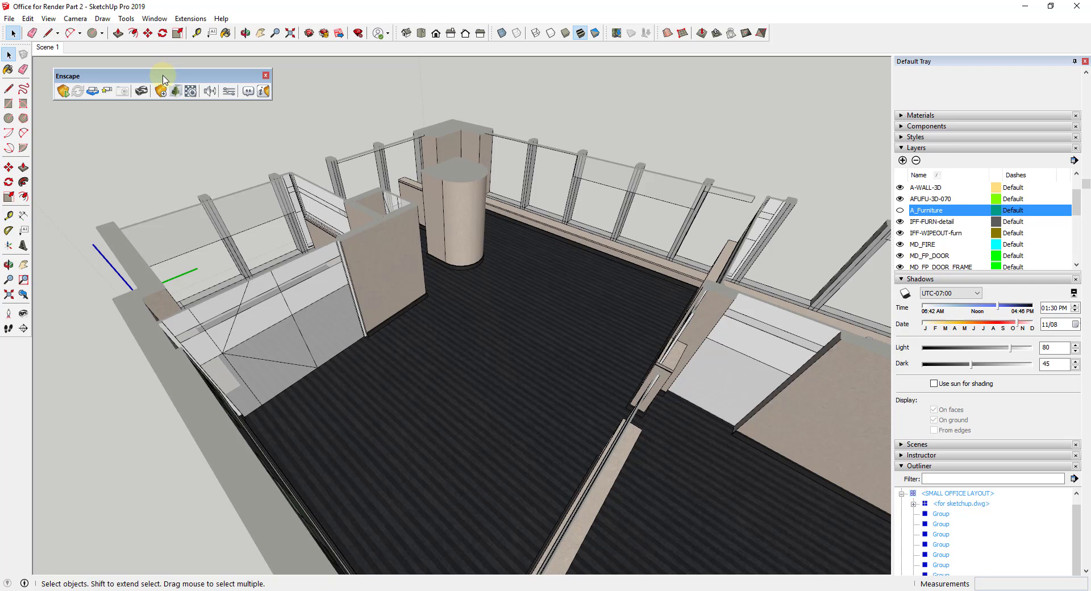
{"action": "left_click_drag", "start_coordinate": [162, 76], "coordinate": [153, 69]}
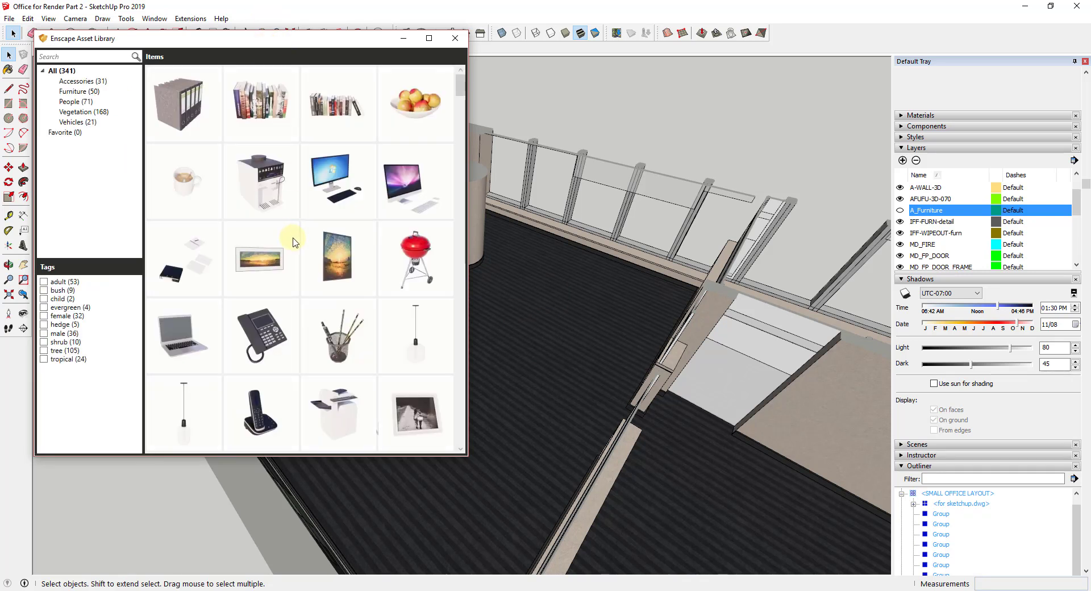
- Browse the Enscape assets, limit them to the Furniture category and examine the available tables, chairs and storage pieces
{"action": "scroll", "coordinate": [343, 260], "scroll_direction": "down", "scroll_amount": 5}
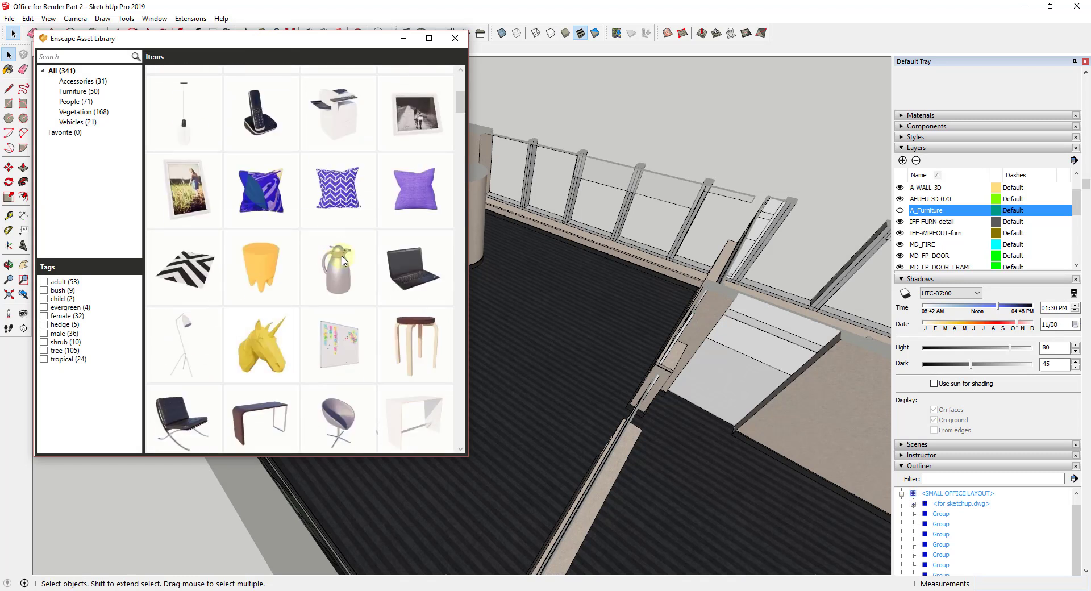
{"action": "scroll", "coordinate": [343, 260], "scroll_direction": "down", "scroll_amount": 3}
{"action": "scroll", "coordinate": [364, 248], "scroll_direction": "down", "scroll_amount": 2}
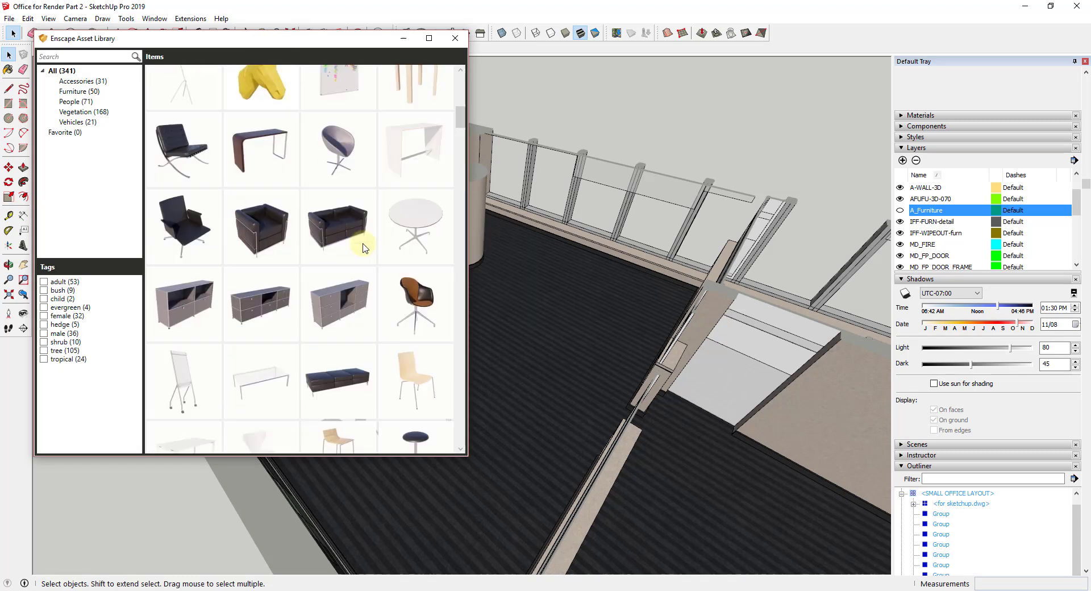
{"action": "scroll", "coordinate": [364, 248], "scroll_direction": "down", "scroll_amount": 8}
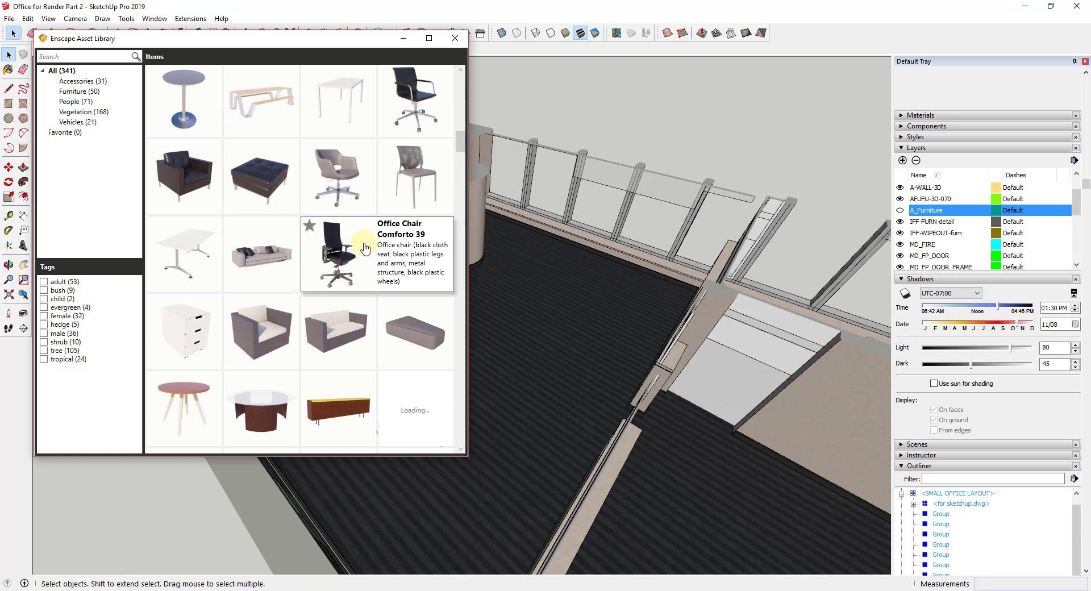
{"action": "scroll", "coordinate": [364, 248], "scroll_direction": "down", "scroll_amount": 5}
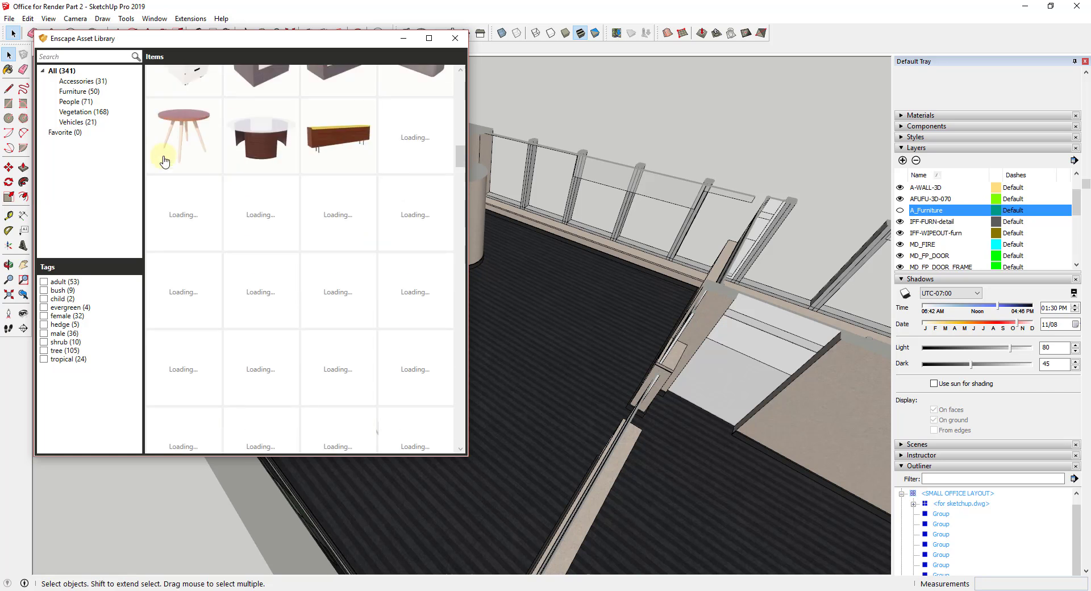
{"action": "left_click", "coordinate": [77, 92]}
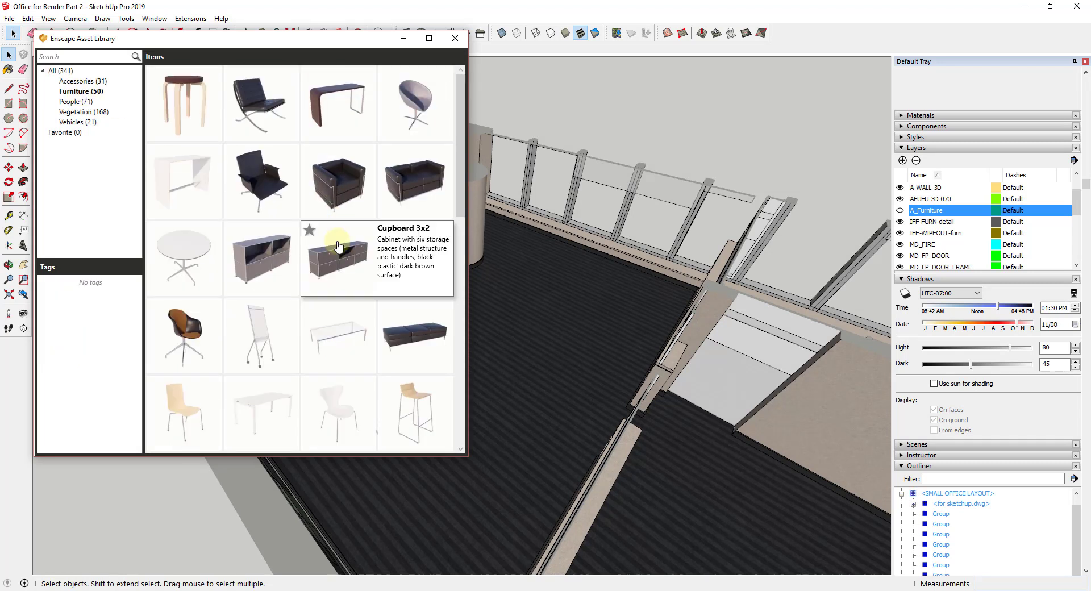
{"action": "scroll", "coordinate": [341, 247], "scroll_direction": "down", "scroll_amount": 10}
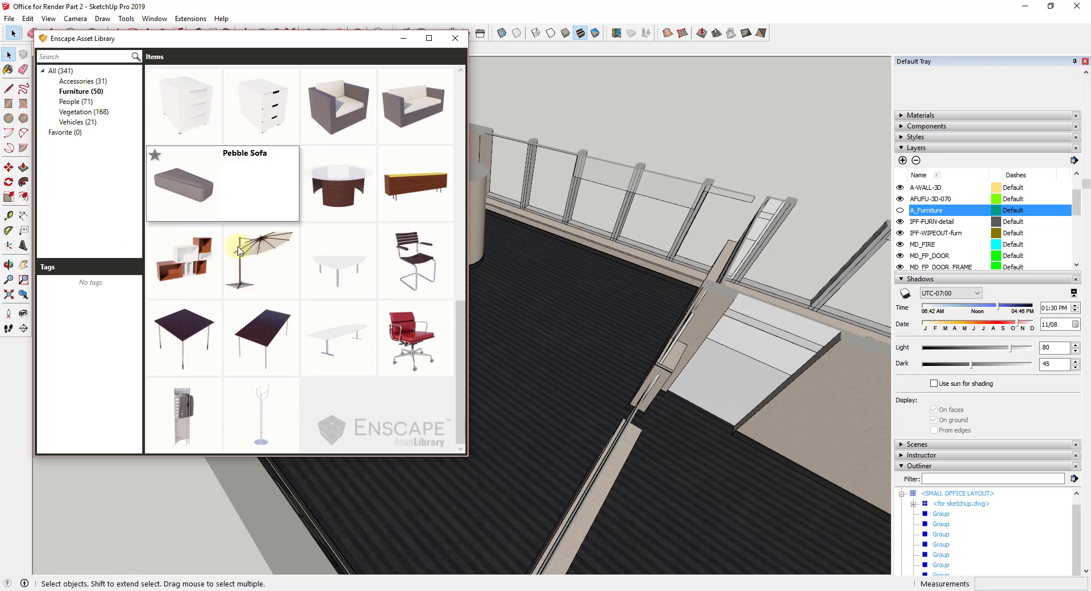
{"action": "scroll", "coordinate": [239, 250], "scroll_direction": "up", "scroll_amount": 5}
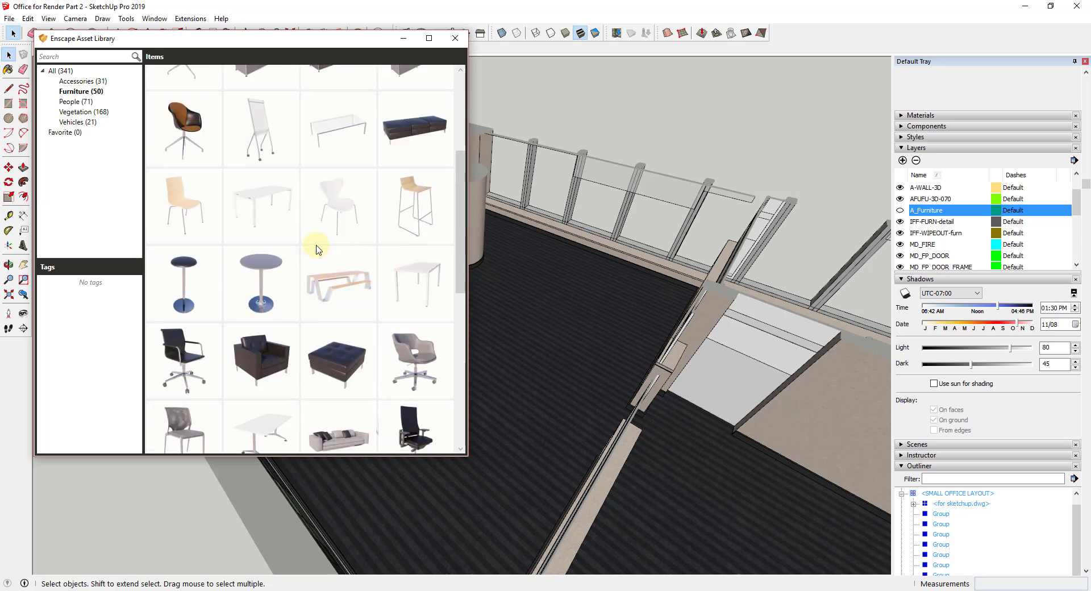
{"action": "scroll", "coordinate": [317, 249], "scroll_direction": "up", "scroll_amount": 3}
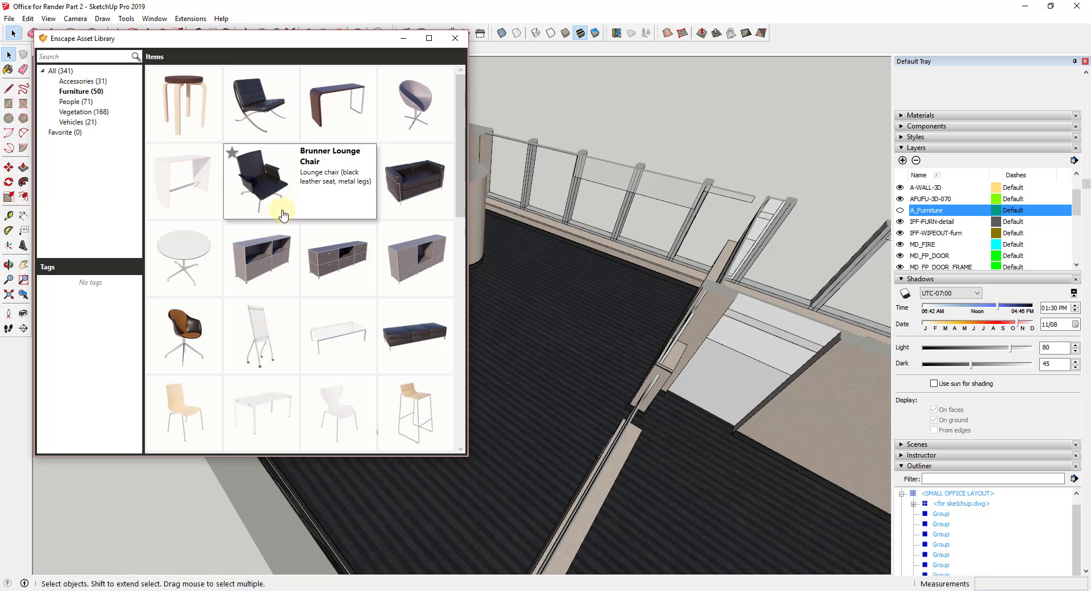
{"action": "scroll", "coordinate": [305, 219], "scroll_direction": "down", "scroll_amount": 5}
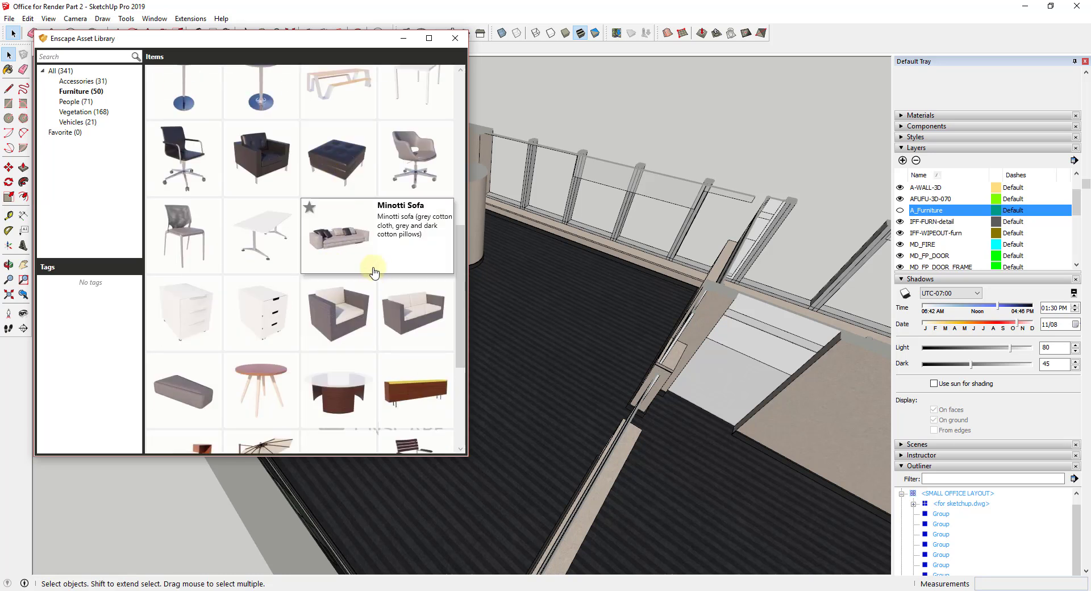
{"action": "scroll", "coordinate": [363, 275], "scroll_direction": "down", "scroll_amount": 3}
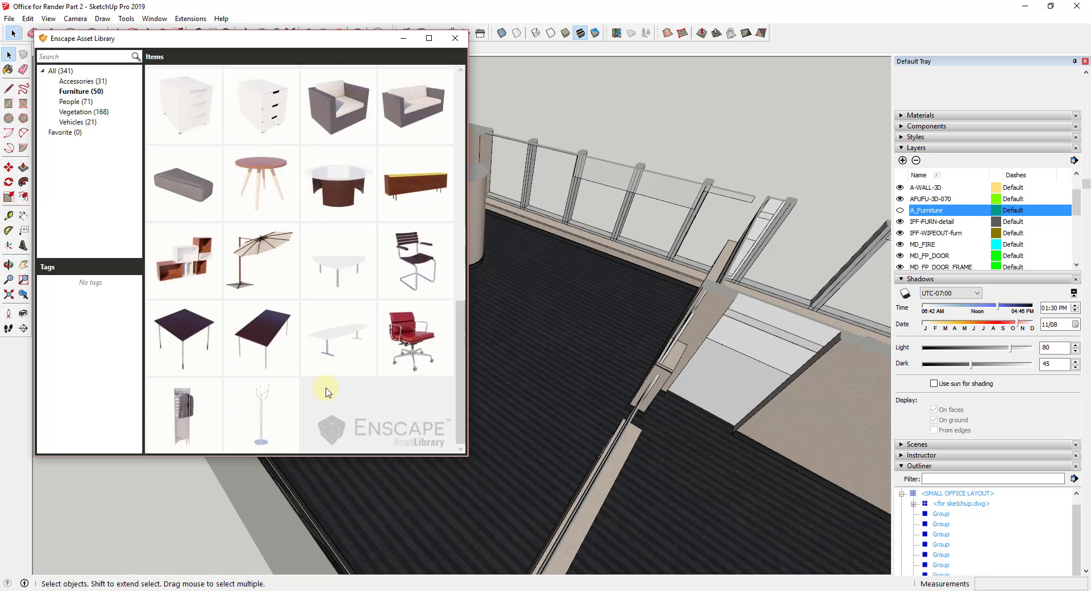
{"action": "scroll", "coordinate": [240, 398], "scroll_direction": "up", "scroll_amount": 8}
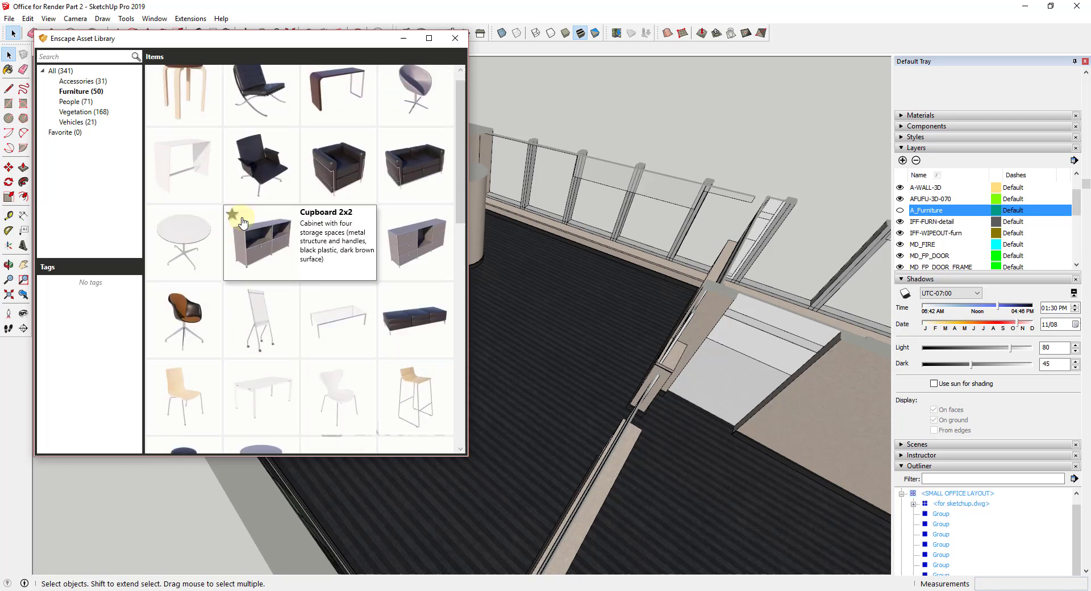
{"action": "scroll", "coordinate": [242, 222], "scroll_direction": "up", "scroll_amount": 1}
{"action": "left_click", "coordinate": [186, 169]}
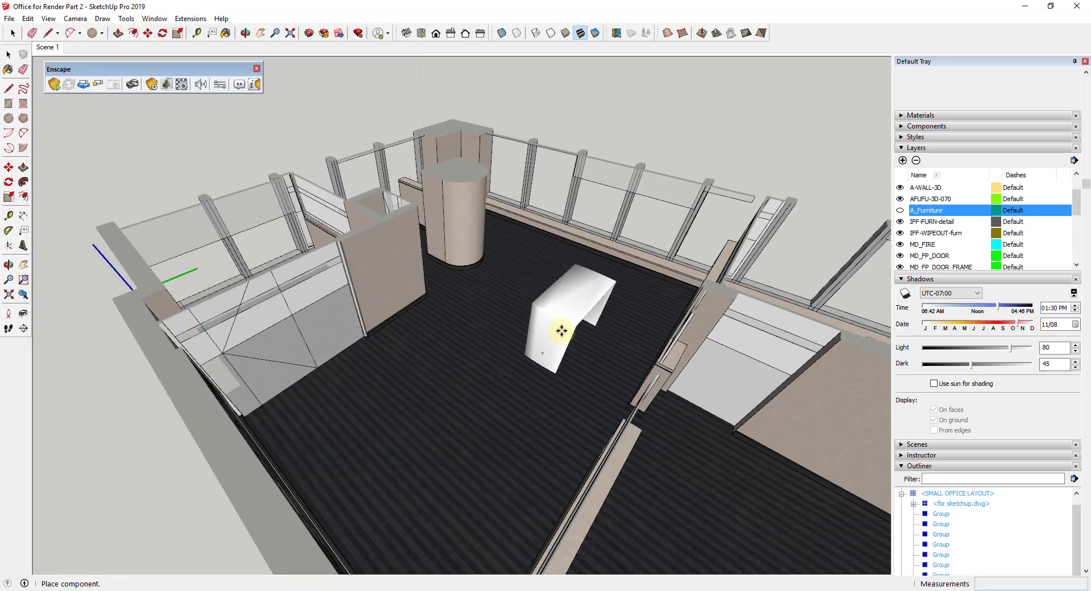
{"action": "middle_click_drag", "start_coordinate": [567, 310], "coordinate": [548, 299]}
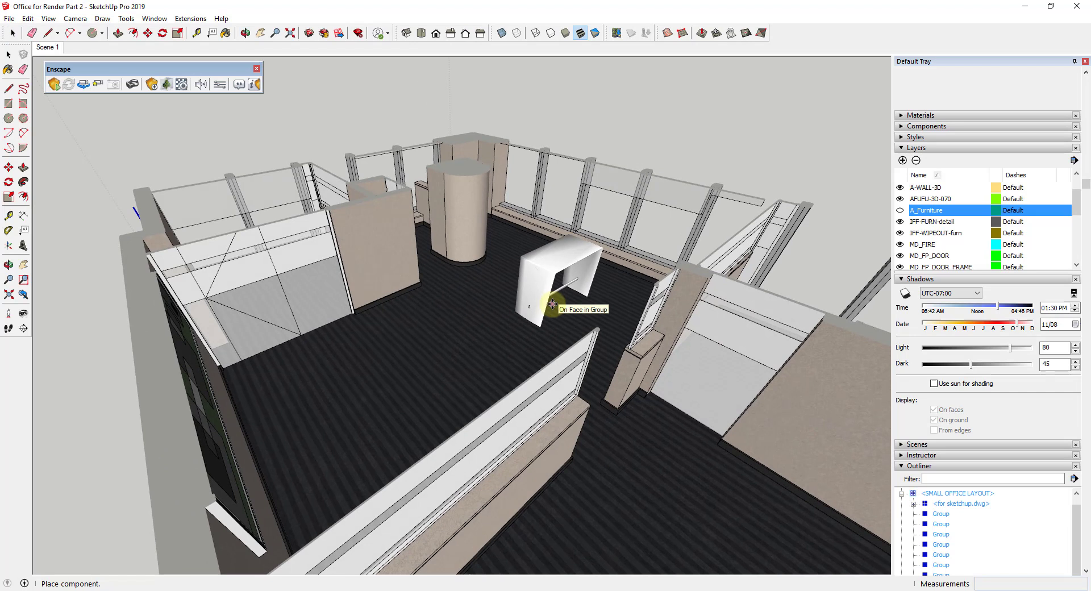
{"action": "key", "text": "Escape"}
- Reopen the Enscape Asset Library and place a Brunch Table from the Furniture category on the open office floor near the round column
{"action": "left_click", "coordinate": [165, 85]}
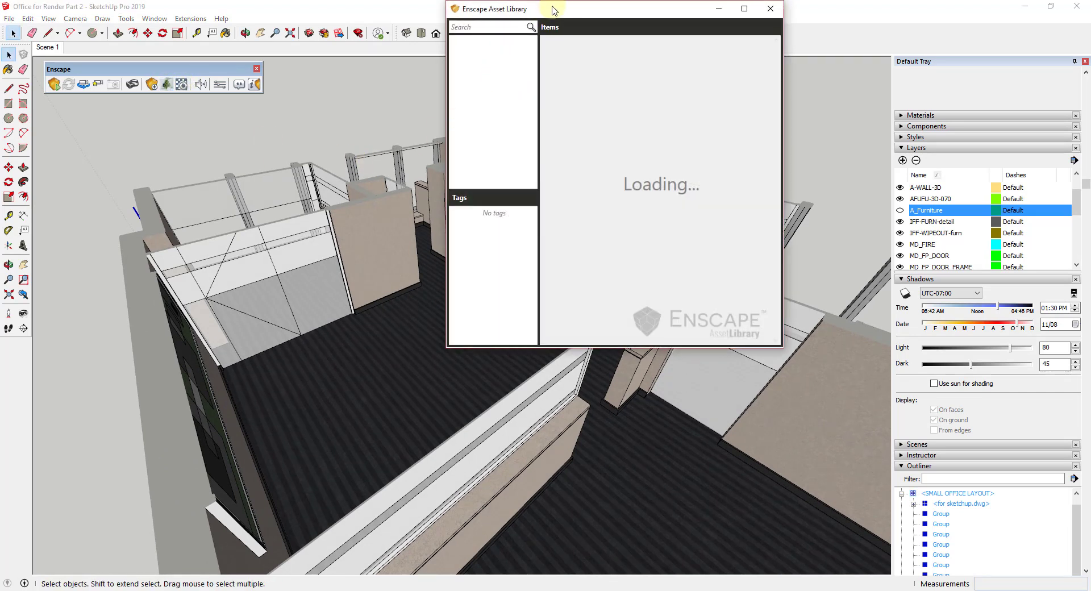
{"action": "left_click_drag", "start_coordinate": [551, 15], "coordinate": [175, 103]}
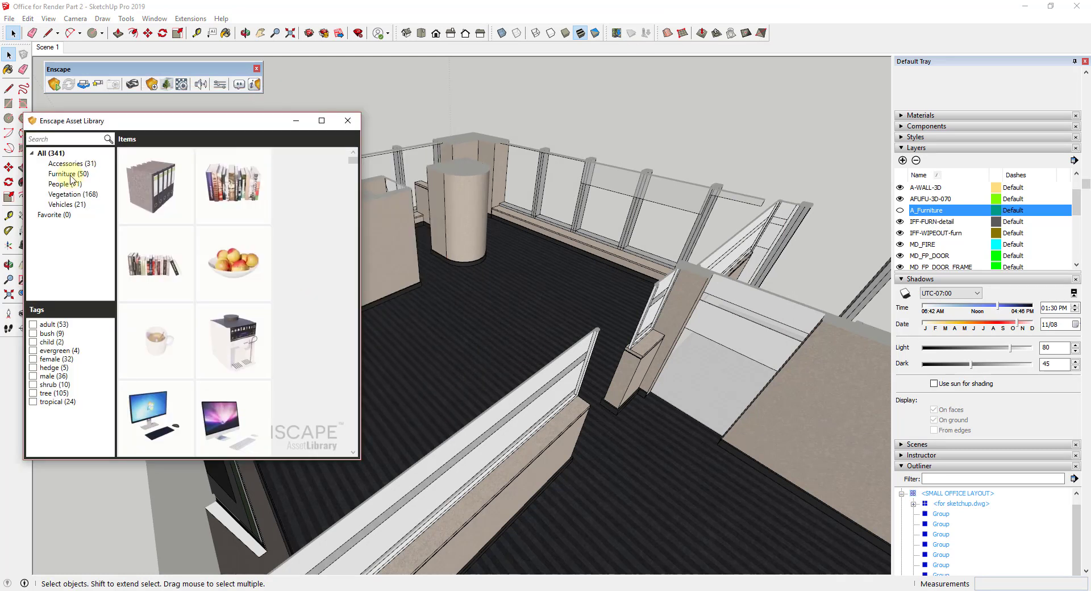
{"action": "left_click", "coordinate": [301, 359]}
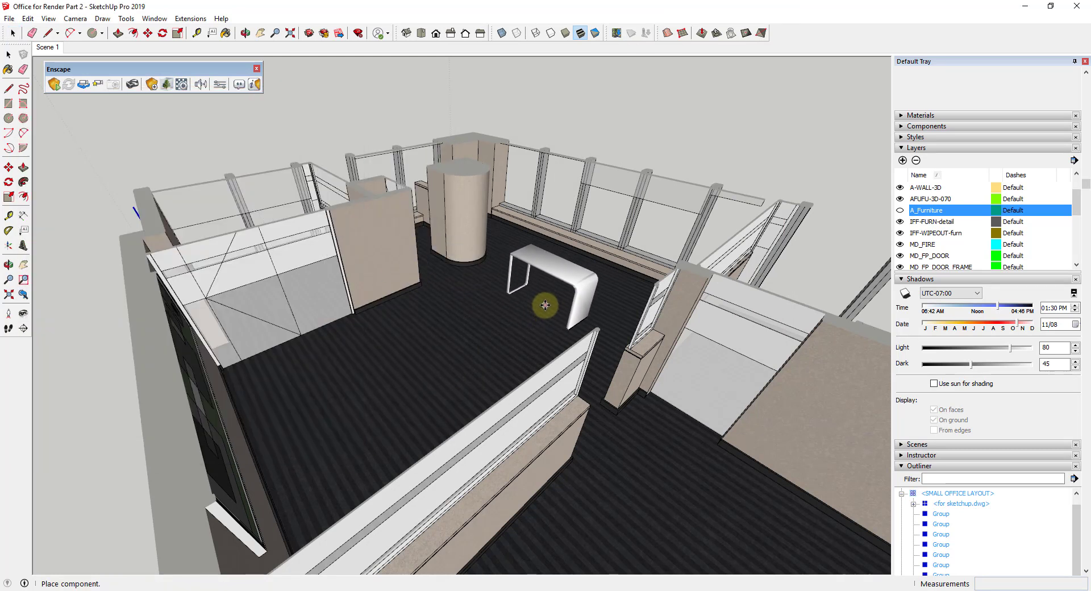
{"action": "left_click", "coordinate": [570, 282]}
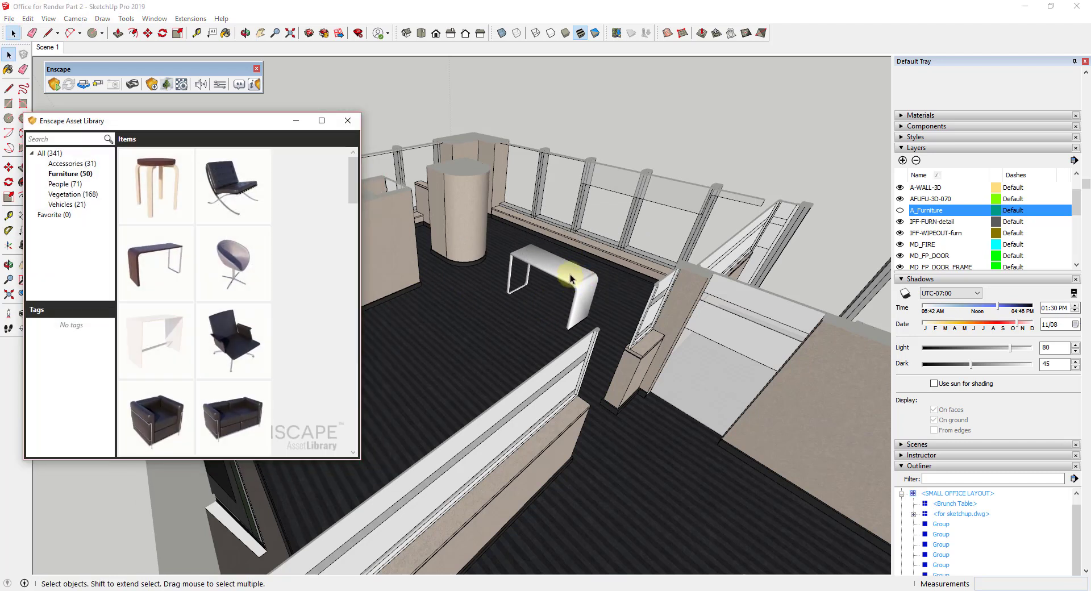
- Rotate the Brunch Table roughly a quarter turn and copy it alongside itself at a distance of about 2' 1 7/8"
{"action": "scroll", "coordinate": [571, 265], "scroll_direction": "up", "scroll_amount": 4}
{"action": "middle_click_drag", "start_coordinate": [591, 270], "coordinate": [591, 276]}
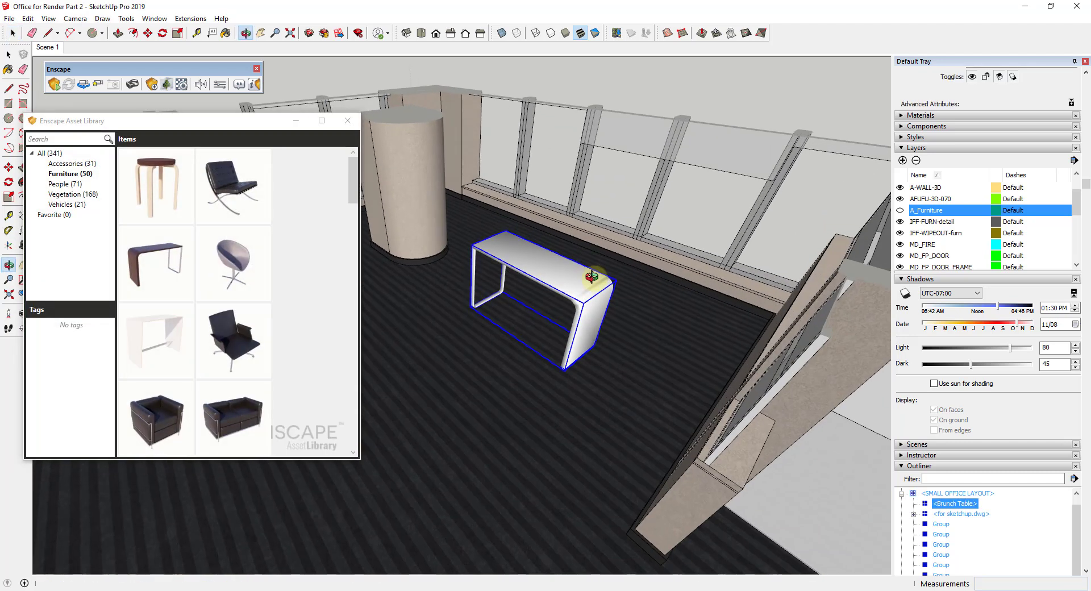
{"action": "left_click", "coordinate": [588, 285]}
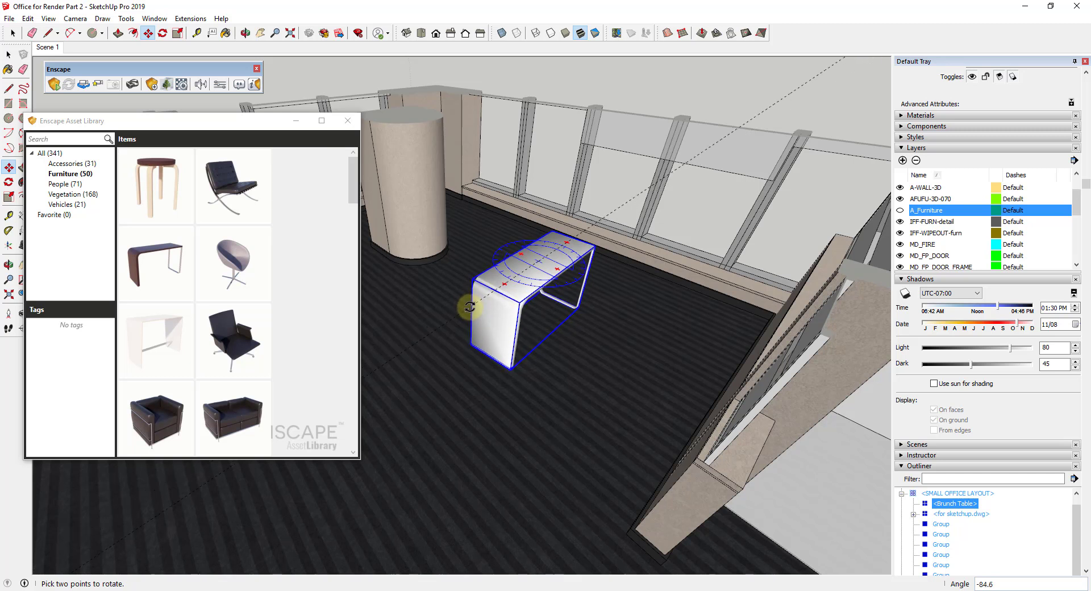
{"action": "left_click", "coordinate": [485, 338]}
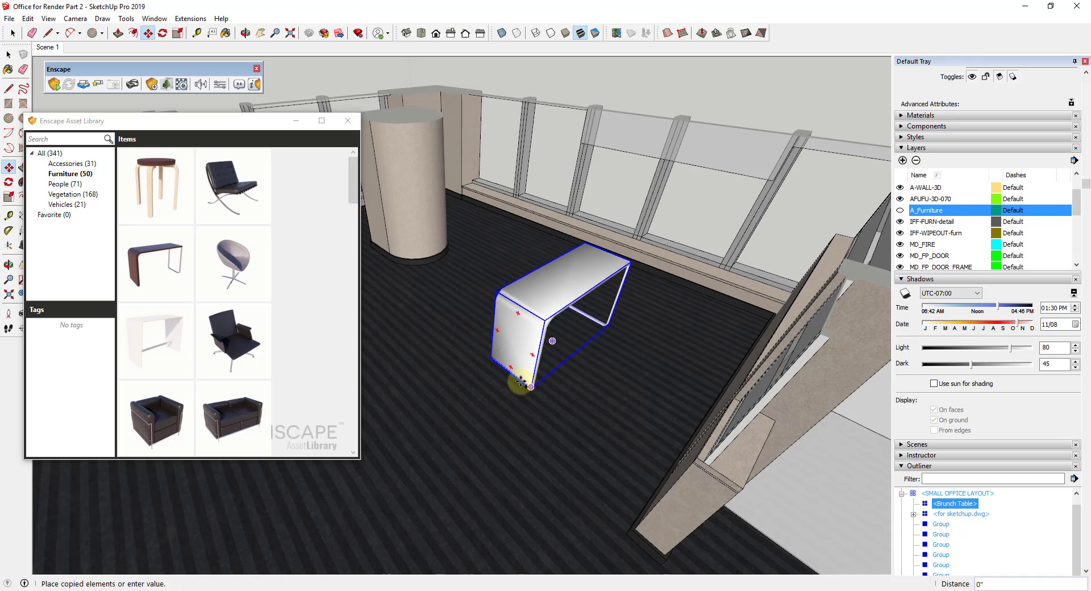
{"action": "left_click", "coordinate": [483, 353]}
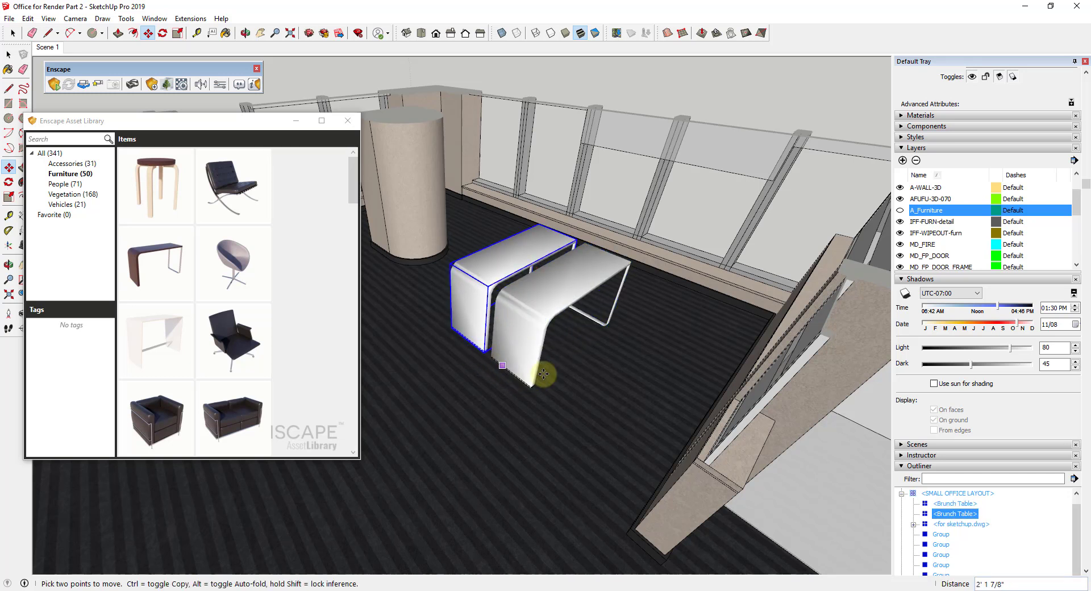
- Browse the Furniture assets and place a Kinnarps Senor Chair on the floor beside the nearer Brunch Table
{"action": "key", "text": "space"}
{"action": "scroll", "coordinate": [281, 312], "scroll_direction": "down", "scroll_amount": 2}
{"action": "mouse_move", "coordinate": [247, 291]}
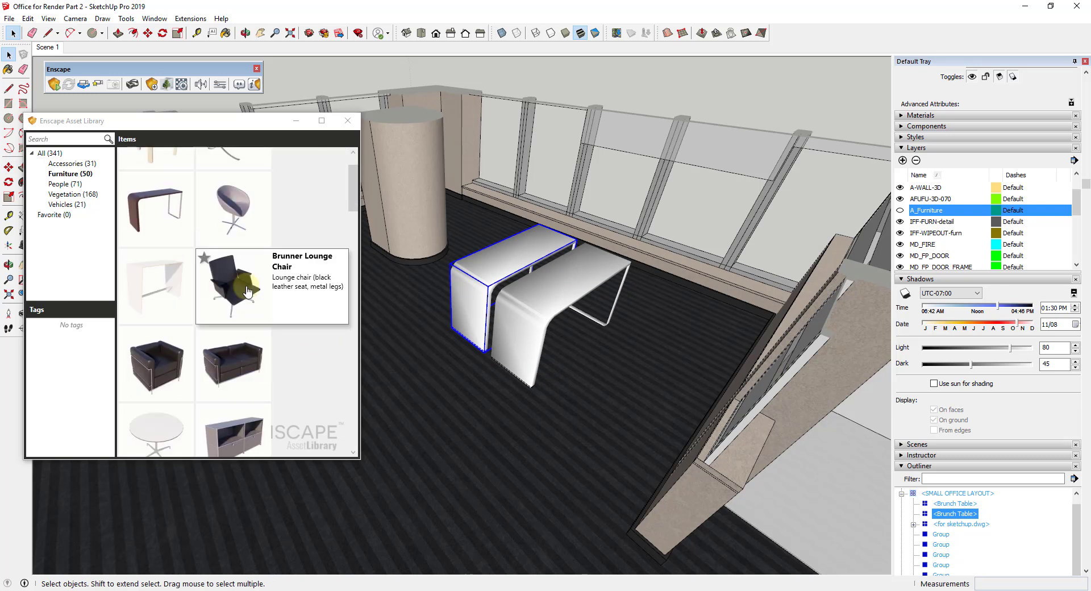
{"action": "scroll", "coordinate": [250, 288], "scroll_direction": "down", "scroll_amount": 8}
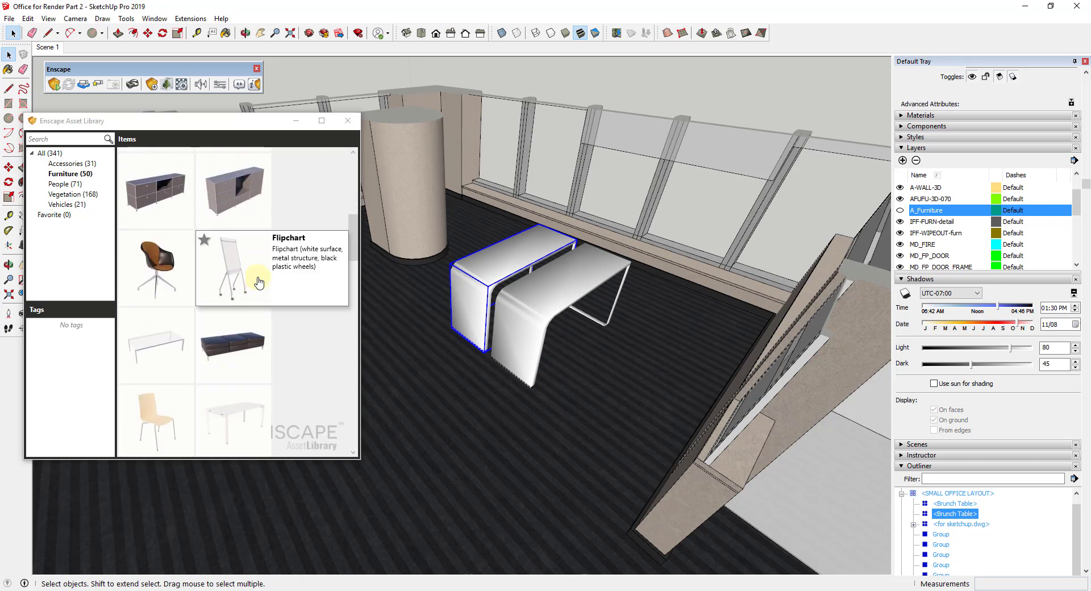
{"action": "scroll", "coordinate": [258, 281], "scroll_direction": "down", "scroll_amount": 5}
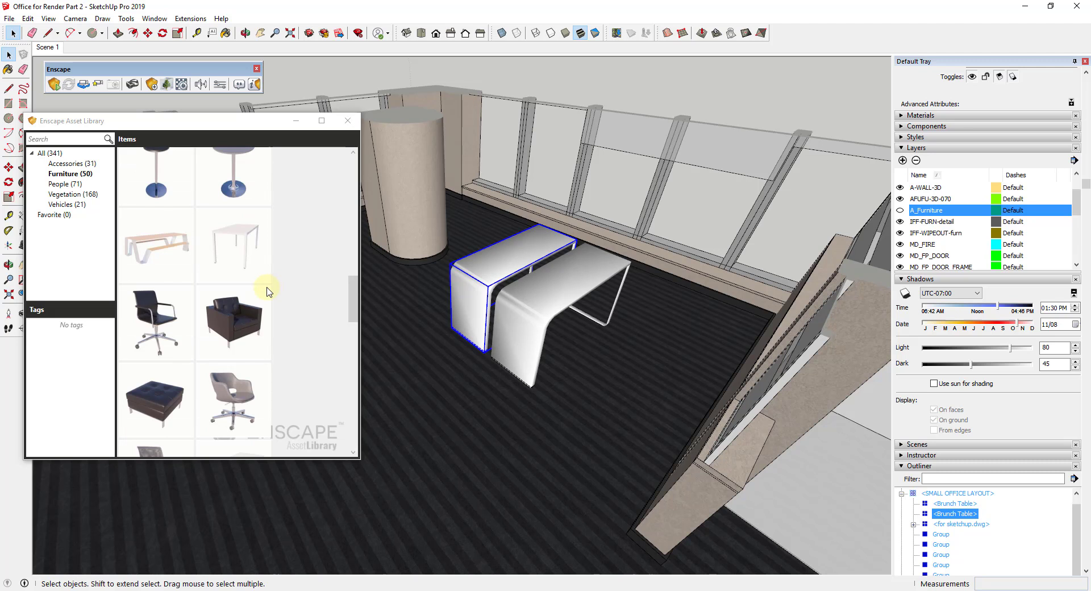
{"action": "left_click", "coordinate": [154, 321]}
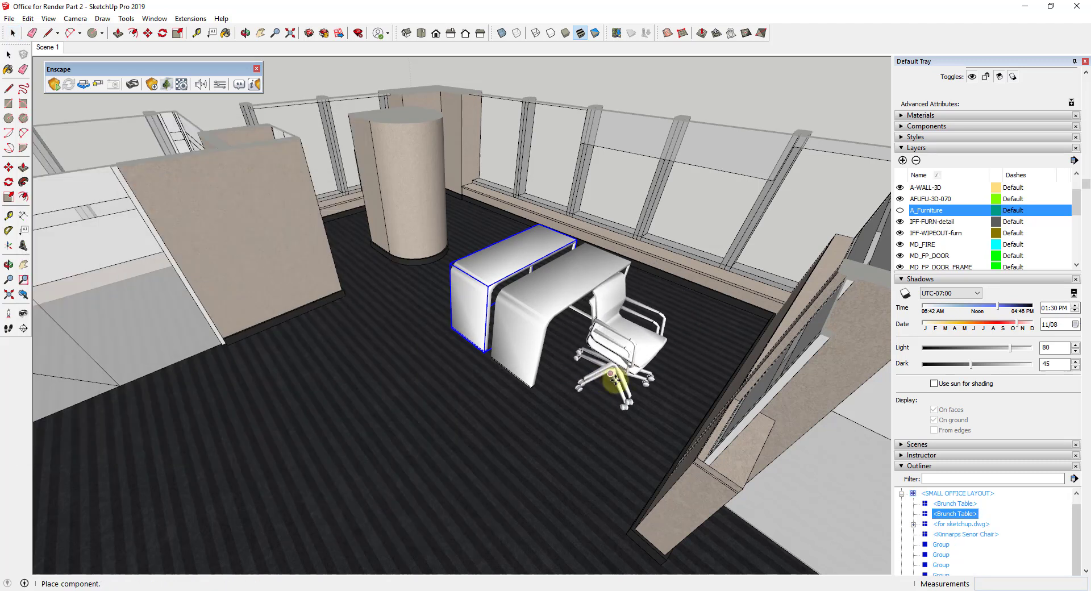
{"action": "left_click", "coordinate": [624, 363]}
- Flip the chair to face the nearer Brunch Table and copy it to the opposite side of the table pair
{"action": "key", "text": "s"}
{"action": "key", "text": "s"}
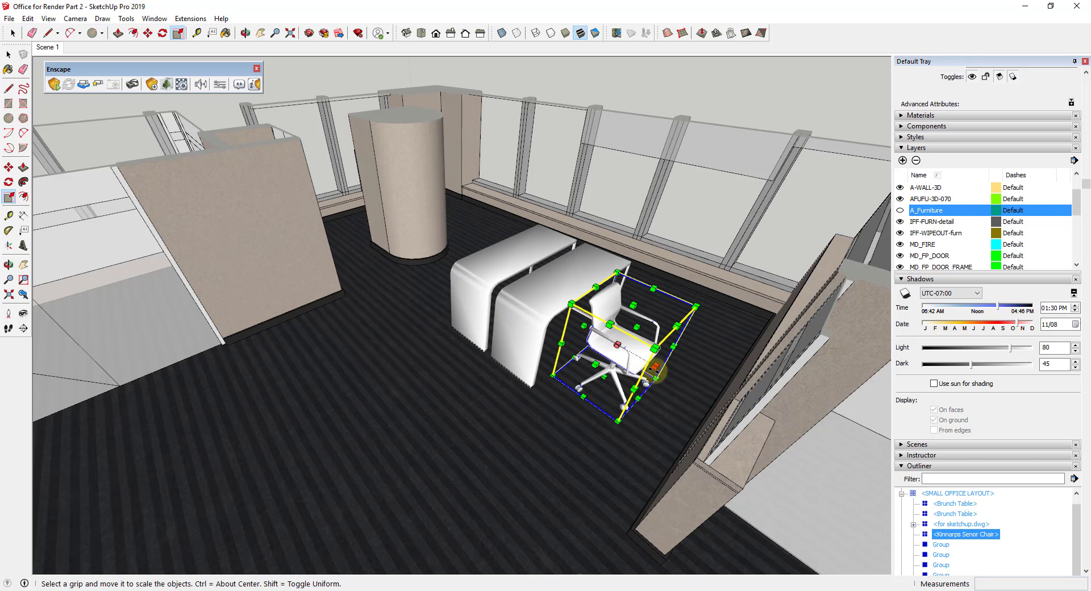
{"action": "left_click_drag", "start_coordinate": [655, 369], "coordinate": [571, 344]}
{"action": "key", "text": "space"}
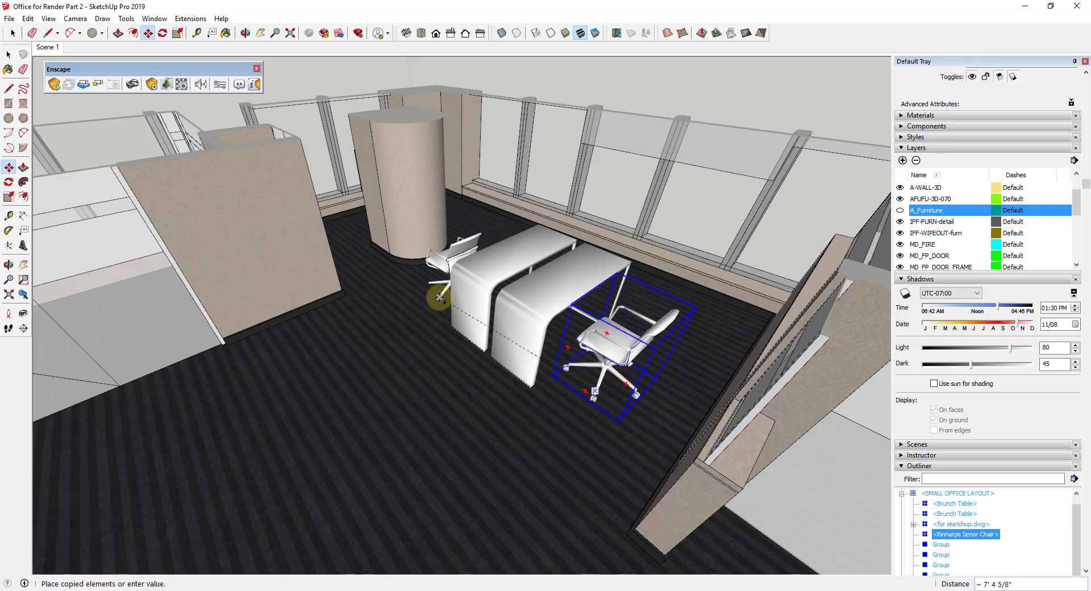
- Mirror the copied chair so it faces the far table and move it about 1' 2 1/16" toward the tabletop along the red axis
{"action": "scroll", "coordinate": [438, 287], "scroll_direction": "up", "scroll_amount": 5}
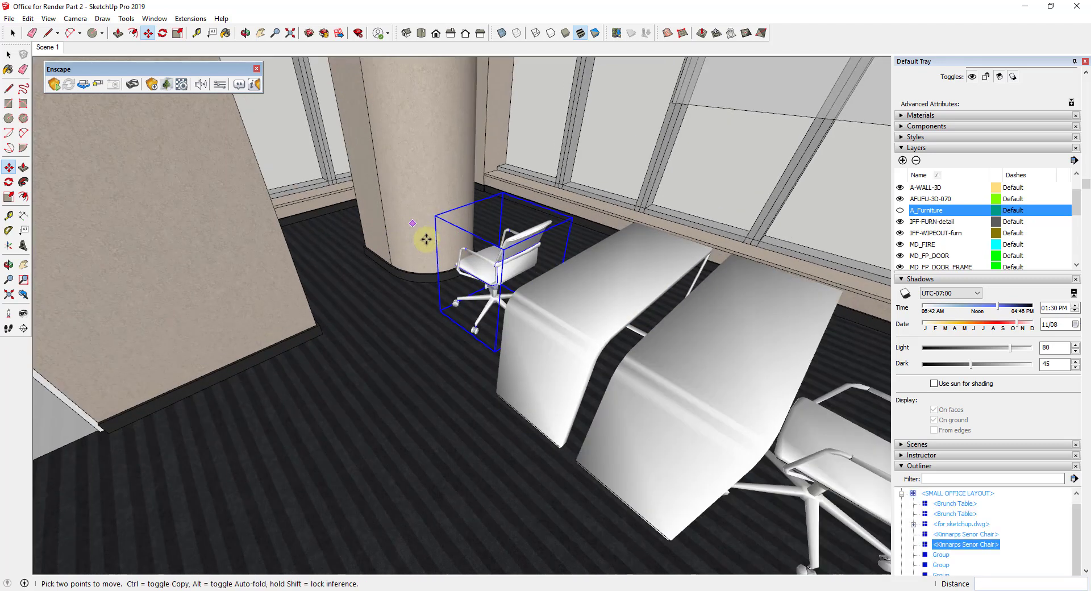
{"action": "middle_click_drag", "start_coordinate": [426, 235], "coordinate": [515, 262]}
{"action": "key", "text": "s"}
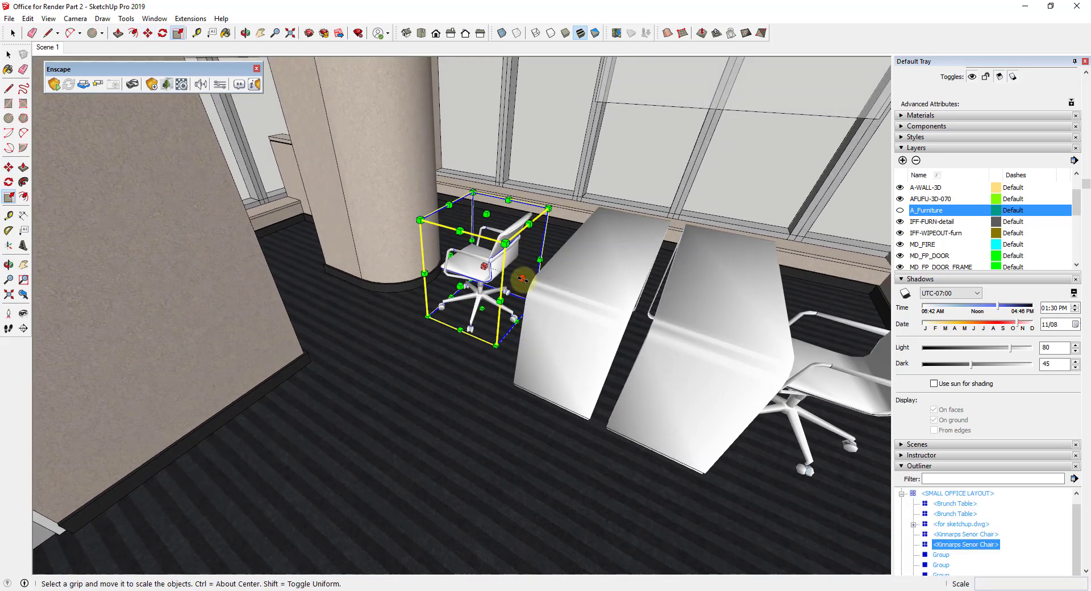
{"action": "left_click_drag", "start_coordinate": [521, 278], "coordinate": [444, 262]}
{"action": "key", "text": "space"}
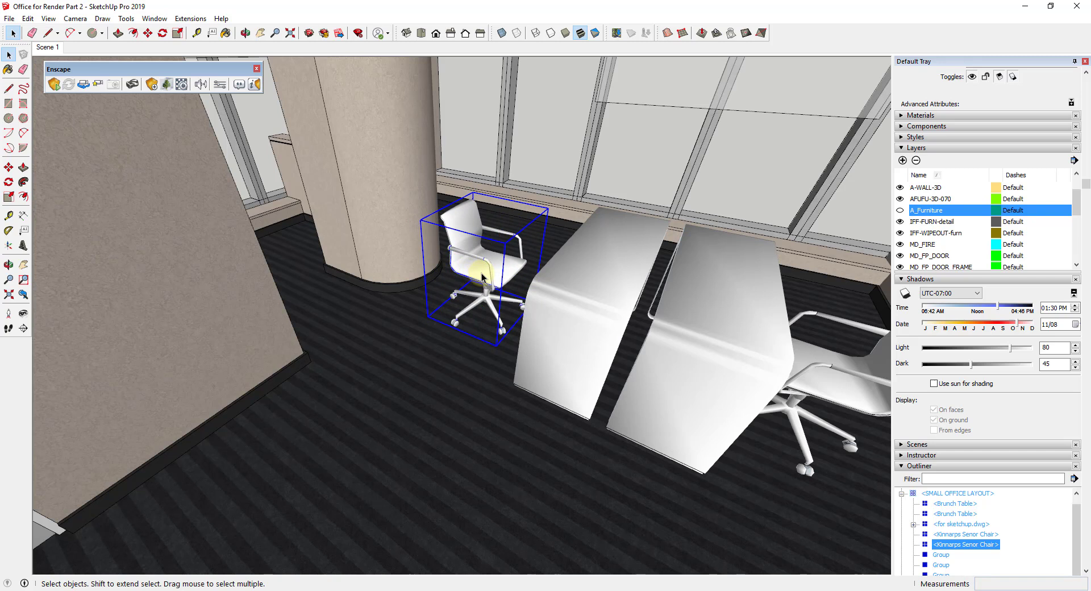
{"action": "left_click", "coordinate": [482, 270]}
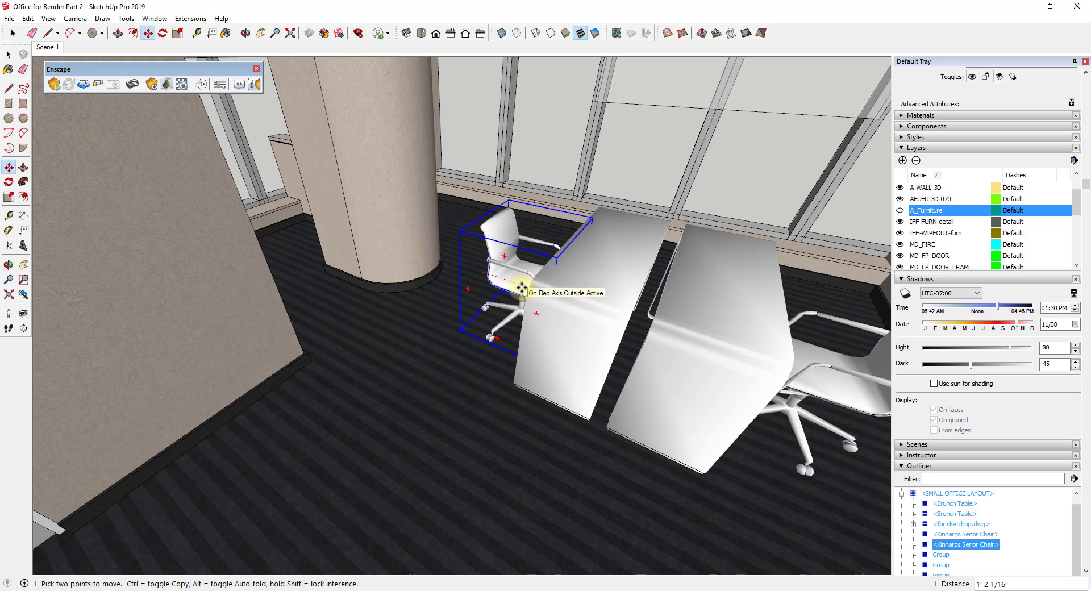
- Reopen the Enscape Asset Library and place a Computer asset on the nearer Brunch Table
{"action": "middle_click_drag", "start_coordinate": [476, 225], "coordinate": [592, 300]}
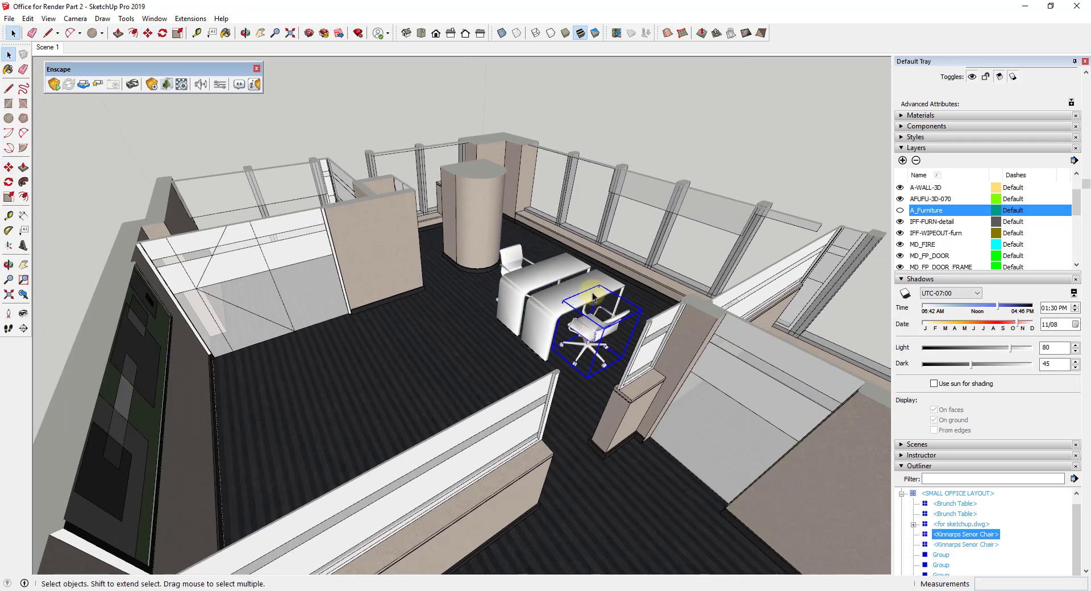
{"action": "scroll", "coordinate": [586, 282], "scroll_direction": "up", "scroll_amount": 3}
{"action": "middle_click_drag", "start_coordinate": [591, 329], "coordinate": [606, 314]}
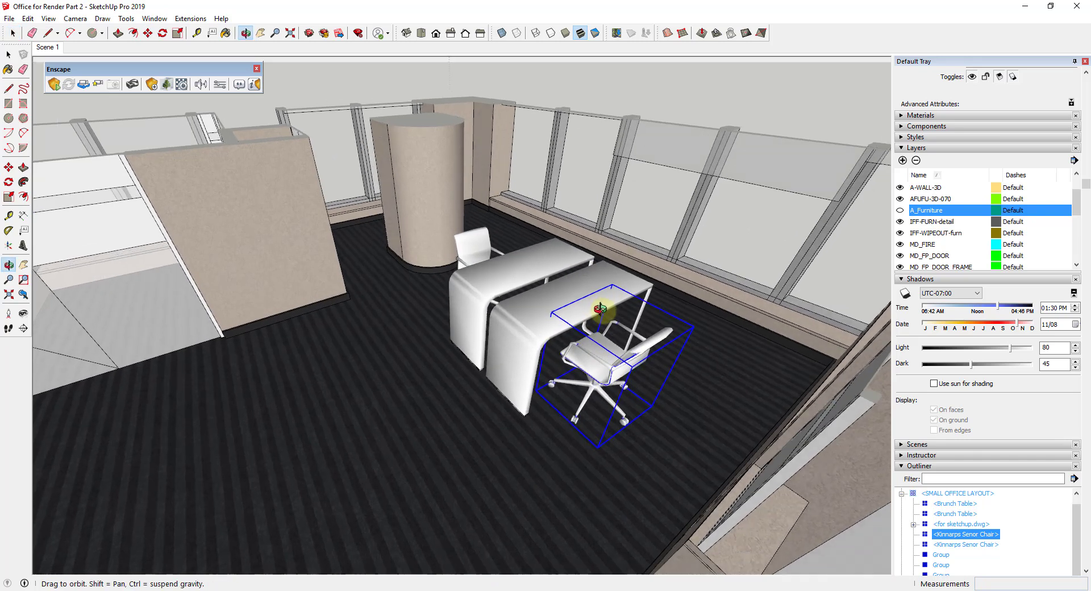
{"action": "left_click", "coordinate": [166, 85]}
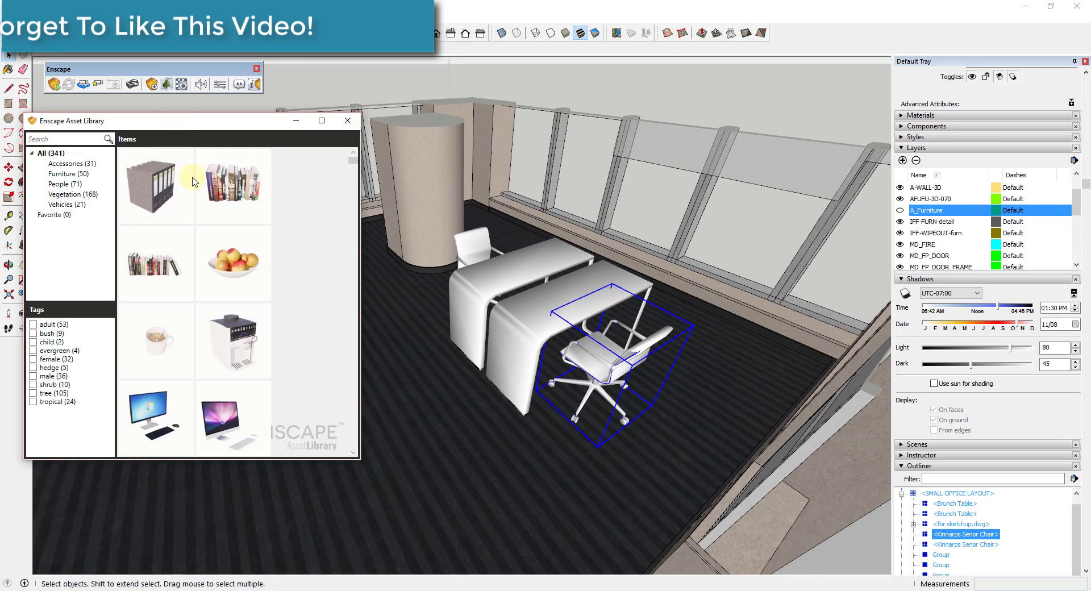
{"action": "left_click", "coordinate": [166, 402]}
{"action": "left_click", "coordinate": [543, 283]}
{"action": "middle_click_drag", "start_coordinate": [542, 283], "coordinate": [566, 238]}
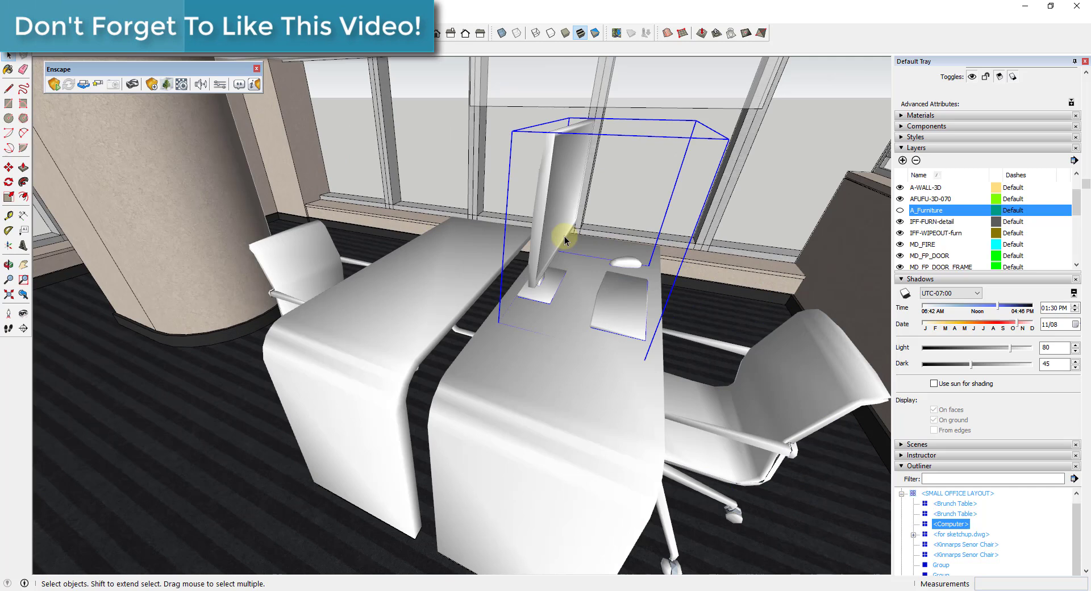
- Copy the Computer onto the second Brunch Table and mirror the copy to face the opposite chair
{"action": "key", "text": "m"}
{"action": "left_click", "coordinate": [606, 298], "text": "ctrl"}
{"action": "left_click", "coordinate": [517, 290]}
{"action": "key", "text": "s"}
{"action": "left_click_drag", "start_coordinate": [534, 236], "coordinate": [473, 224]}
- Select both tables with their chairs and computers, move the set toward the window wall and mirror it
{"action": "scroll", "coordinate": [520, 315], "scroll_direction": "down", "scroll_amount": 5}
{"action": "middle_click_drag", "start_coordinate": [520, 315], "coordinate": [485, 332]}
{"action": "scroll", "coordinate": [485, 332], "scroll_direction": "up", "scroll_amount": 4}
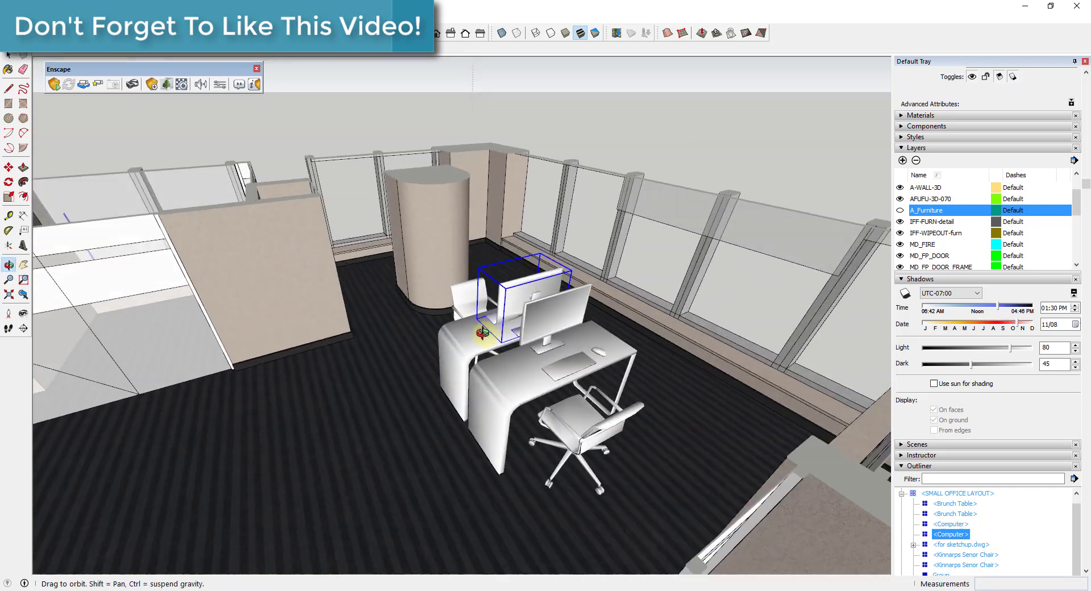
{"action": "left_click_drag", "start_coordinate": [676, 255], "coordinate": [477, 438]}
{"action": "key", "text": "m"}
{"action": "left_click", "coordinate": [580, 438]}
{"action": "left_click", "coordinate": [694, 378]}
{"action": "key", "text": "s"}
{"action": "left_click_drag", "start_coordinate": [560, 335], "coordinate": [658, 292], "text": "ctrl"}
- Copy the two-desk set alongside itself and mirror the copy with a green-axis scale of -1.00 to form a four-desk cluster
{"action": "key", "text": "m"}
{"action": "left_click", "coordinate": [628, 355], "text": "ctrl"}
{"action": "left_click", "coordinate": [482, 419]}
{"action": "key", "text": "s"}
{"action": "left_click_drag", "start_coordinate": [563, 333], "coordinate": [440, 376], "text": "ctrl"}
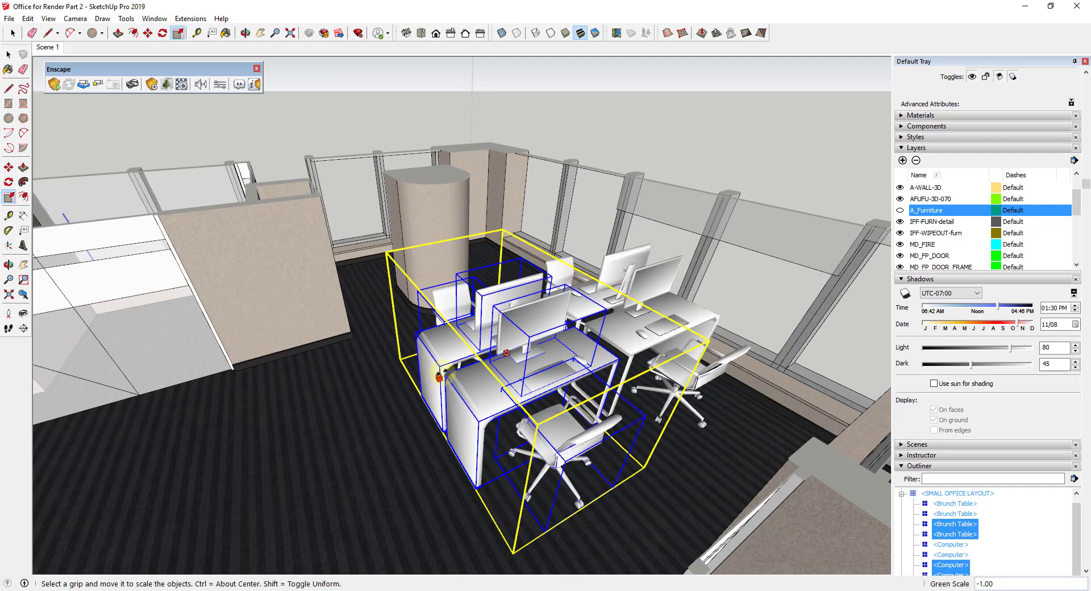
- Return to the Scene 1 view and toggle the A_Furniture layer to compare the new desks with the original furniture
{"action": "scroll", "coordinate": [674, 341], "scroll_direction": "down", "scroll_amount": 3}
{"action": "middle_click_drag", "start_coordinate": [673, 341], "coordinate": [707, 285]}
{"action": "scroll", "coordinate": [670, 276], "scroll_direction": "up", "scroll_amount": 1}
{"action": "key", "text": "space"}
{"action": "scroll", "coordinate": [698, 284], "scroll_direction": "down", "scroll_amount": 2}
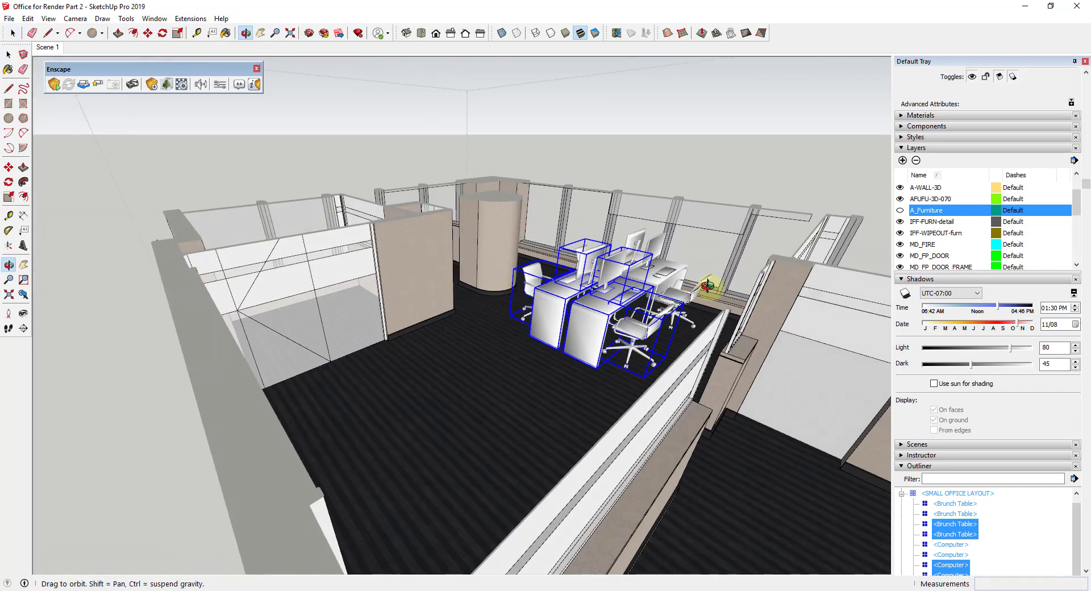
{"action": "left_click", "coordinate": [52, 48]}
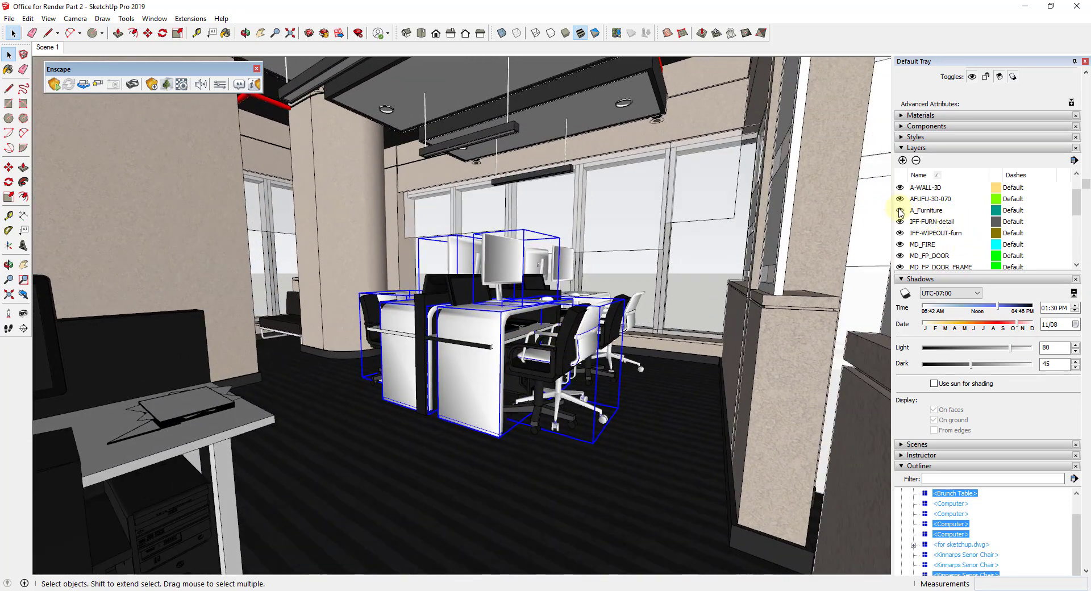
{"action": "left_click", "coordinate": [900, 210]}
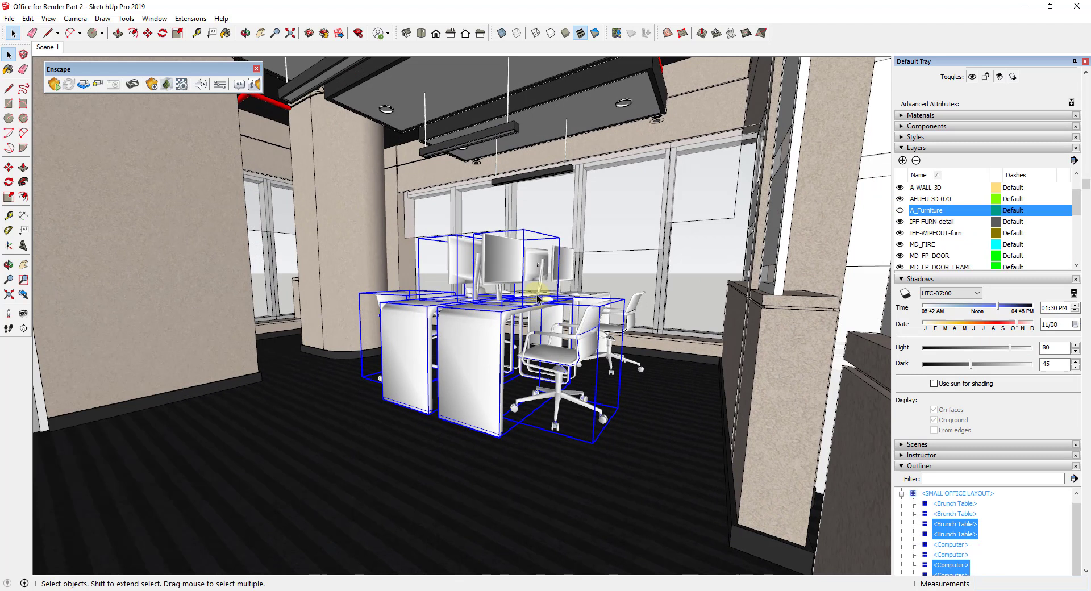
- Start the Enscape live render of the office, dismiss the graphics driver notification and maximize the render window
{"action": "left_click", "coordinate": [54, 85]}
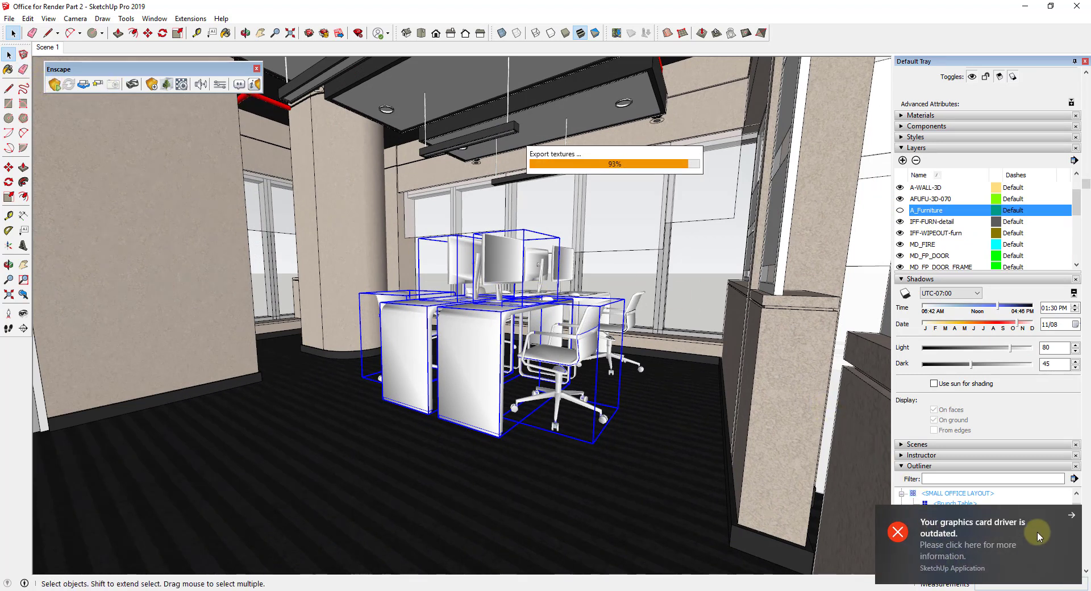
{"action": "left_click", "coordinate": [1071, 517]}
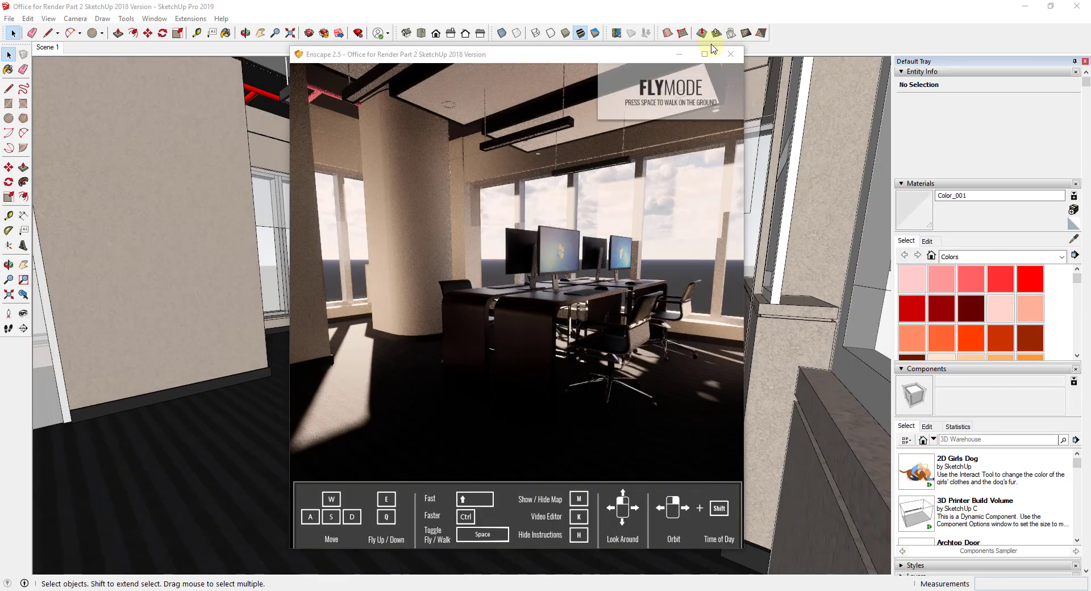
{"action": "left_click", "coordinate": [705, 54]}
- Fly through the rendered office and examine the chairs and the wood finish of the desks up close
{"action": "left_click_drag", "start_coordinate": [723, 320], "coordinate": [828, 237]}
{"action": "mouse_move", "coordinate": [729, 299]}
{"action": "left_mouse_down"}
{"action": "mouse_move", "coordinate": [740, 297]}
{"action": "mouse_move", "coordinate": [728, 299]}
{"action": "left_mouse_up"}
{"action": "key", "text": "w"}
{"action": "key", "text": "a"}
{"action": "key", "text": "s"}
{"action": "key", "text": "w"}
{"action": "key", "text": "a"}
{"action": "key", "text": "d"}
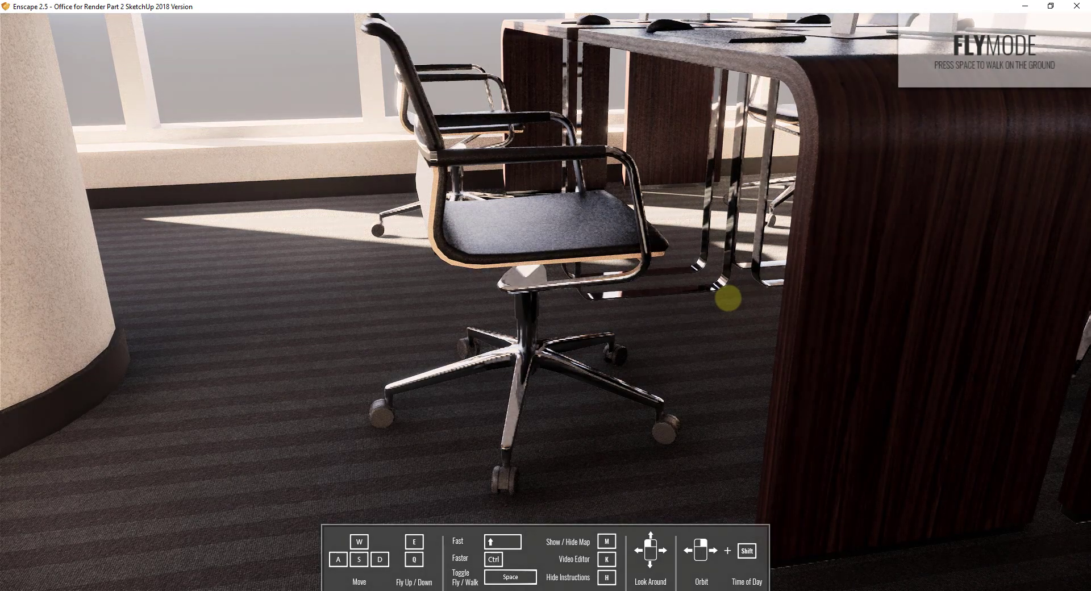
{"action": "key", "text": "d"}
{"action": "key", "text": "d"}
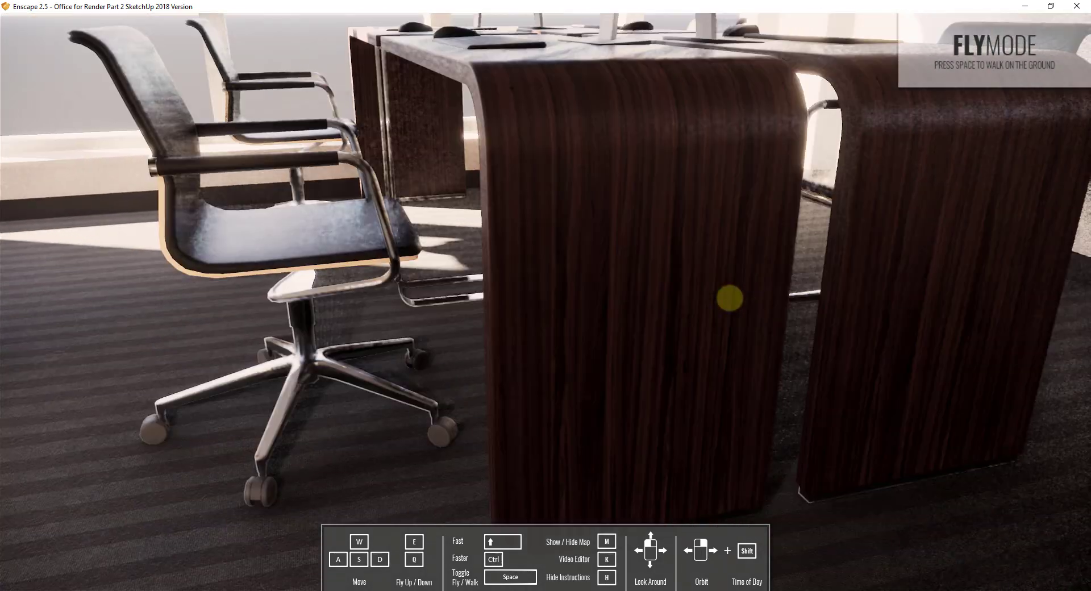
- Fly back to examine the whole four-desk cluster with its computers, and close the Enscape render window
{"action": "left_click_drag", "start_coordinate": [729, 297], "coordinate": [684, 256]}
{"action": "key", "text": "d"}
{"action": "key", "text": "s"}
{"action": "key", "text": "d"}
{"action": "key", "text": "q"}
{"action": "key", "text": "e"}
{"action": "key", "text": "s"}
{"action": "key", "text": "d"}
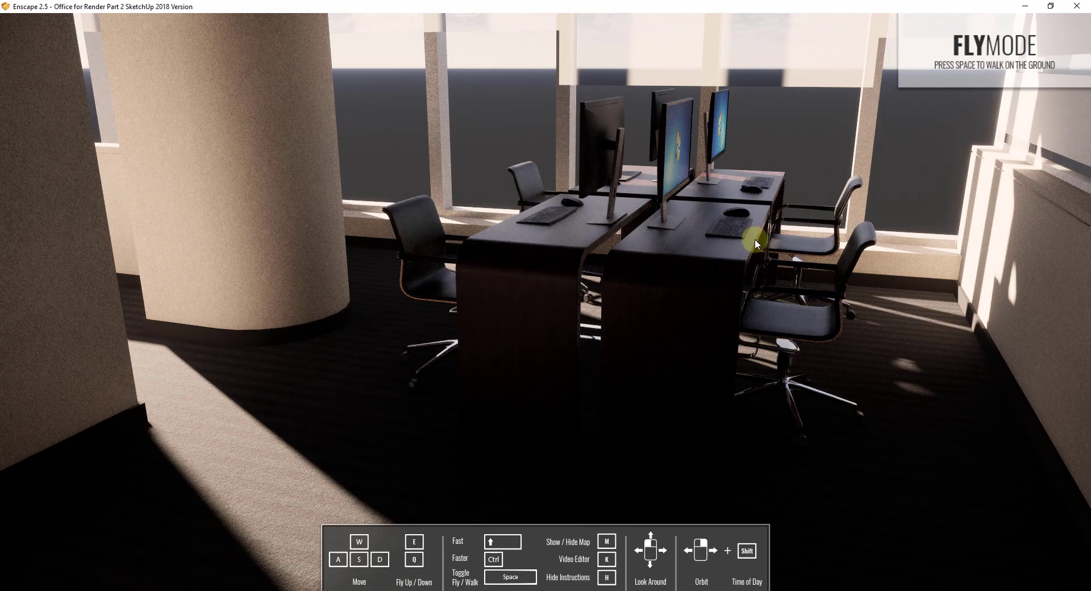
{"action": "mouse_move", "coordinate": [789, 251]}
{"action": "left_mouse_down"}
{"action": "mouse_move", "coordinate": [779, 250]}
{"action": "mouse_move", "coordinate": [806, 250]}
{"action": "mouse_move", "coordinate": [781, 244]}
{"action": "mouse_move", "coordinate": [793, 257]}
{"action": "left_mouse_up"}
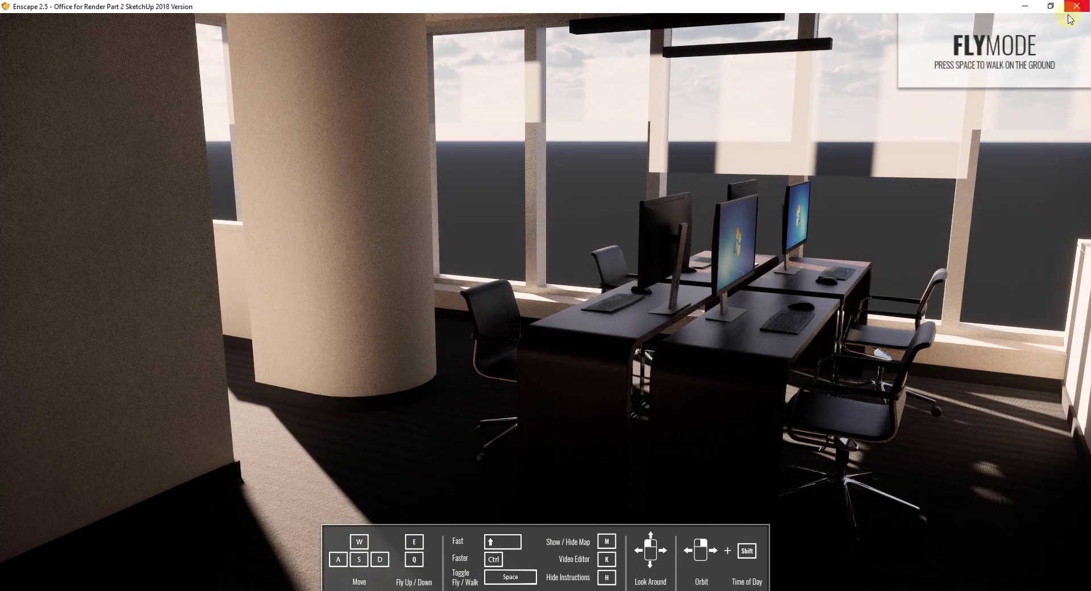
{"action": "left_click", "coordinate": [1077, 7]}
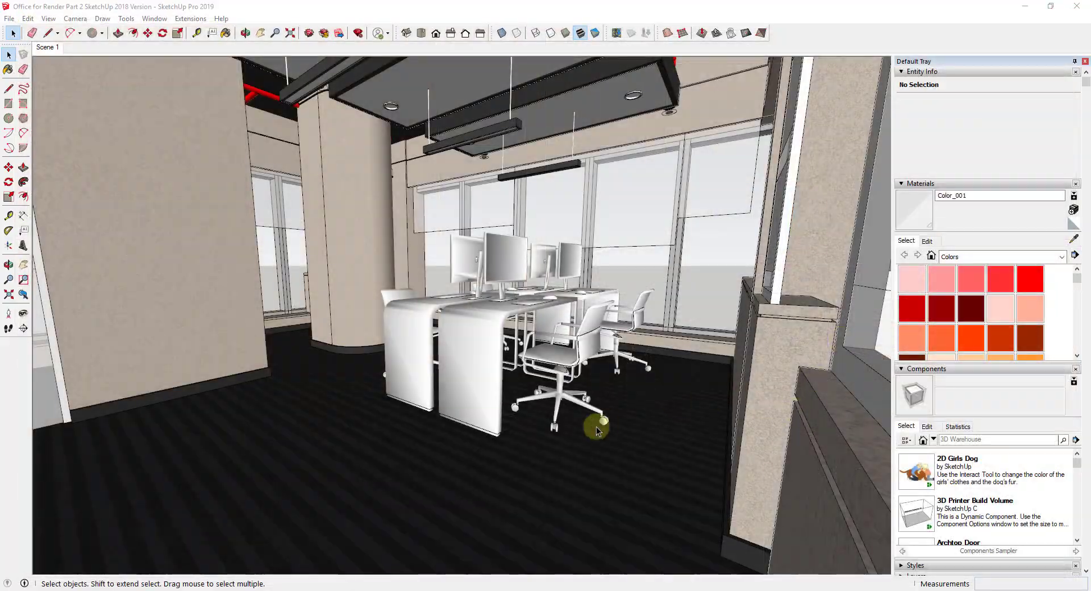
- View the office from above and copy the desk, chair and computer cluster farther along the open office floor
{"action": "scroll", "coordinate": [500, 345], "scroll_direction": "down", "scroll_amount": 10}
{"action": "left_click", "coordinate": [49, 18]}
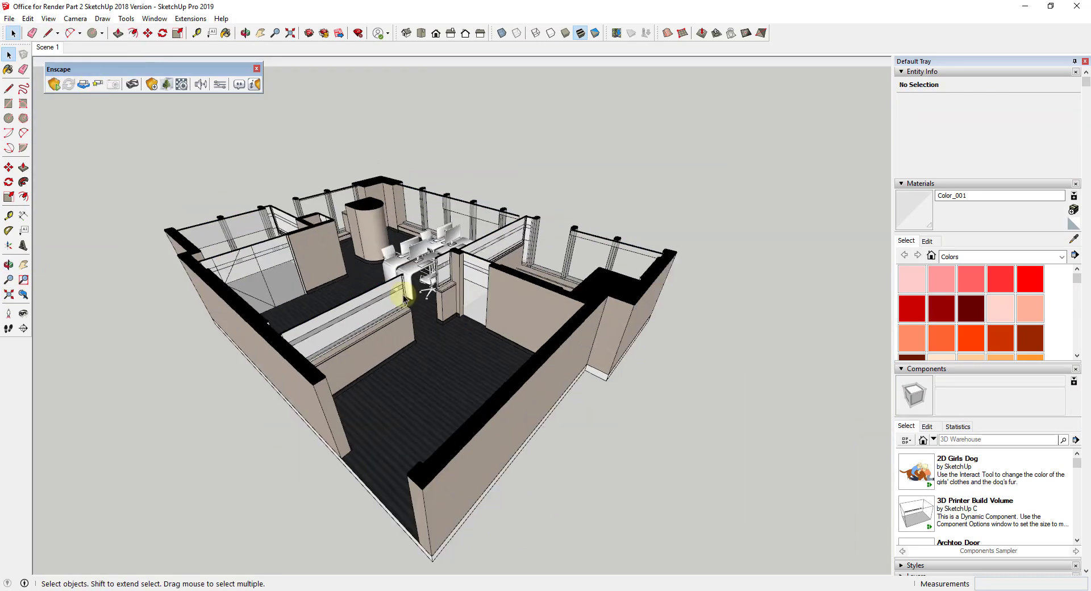
{"action": "middle_click_drag", "start_coordinate": [401, 281], "coordinate": [415, 250]}
{"action": "scroll", "coordinate": [420, 256], "scroll_direction": "up", "scroll_amount": 3}
{"action": "left_click", "coordinate": [428, 270]}
{"action": "scroll", "coordinate": [427, 270], "scroll_direction": "down", "scroll_amount": 5}
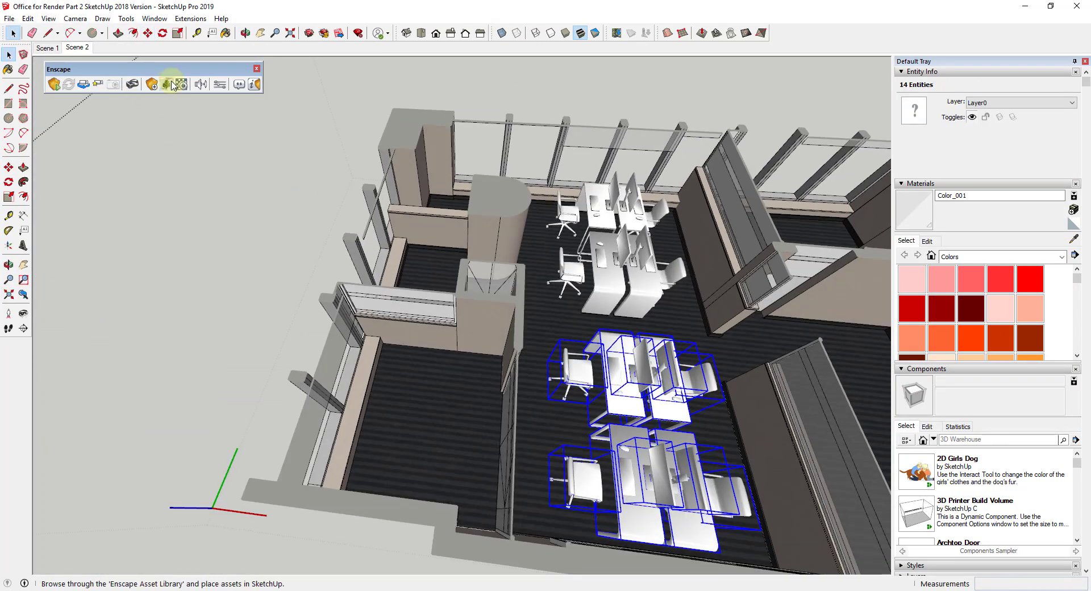
- Place a Cassina Armchair from the Furniture assets in the small room behind the round column
{"action": "left_click", "coordinate": [169, 85]}
{"action": "left_click", "coordinate": [99, 106]}
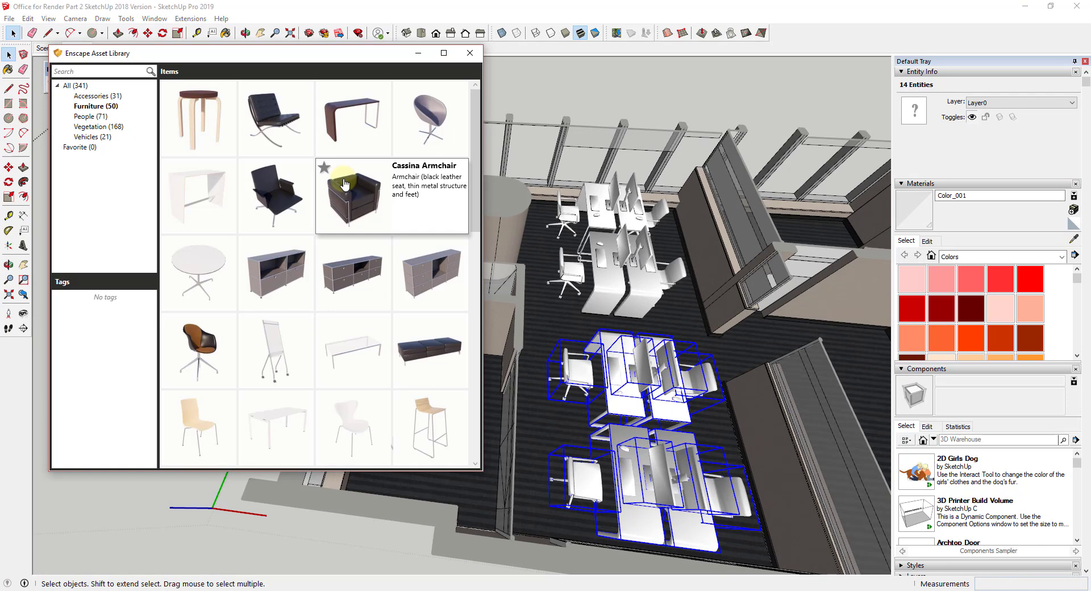
{"action": "left_click", "coordinate": [355, 190]}
{"action": "middle_click_drag", "start_coordinate": [426, 253], "coordinate": [440, 307]}
{"action": "scroll", "coordinate": [420, 252], "scroll_direction": "up", "scroll_amount": 4}
{"action": "left_click", "coordinate": [420, 252]}
{"action": "middle_click_drag", "start_coordinate": [367, 224], "coordinate": [304, 287]}
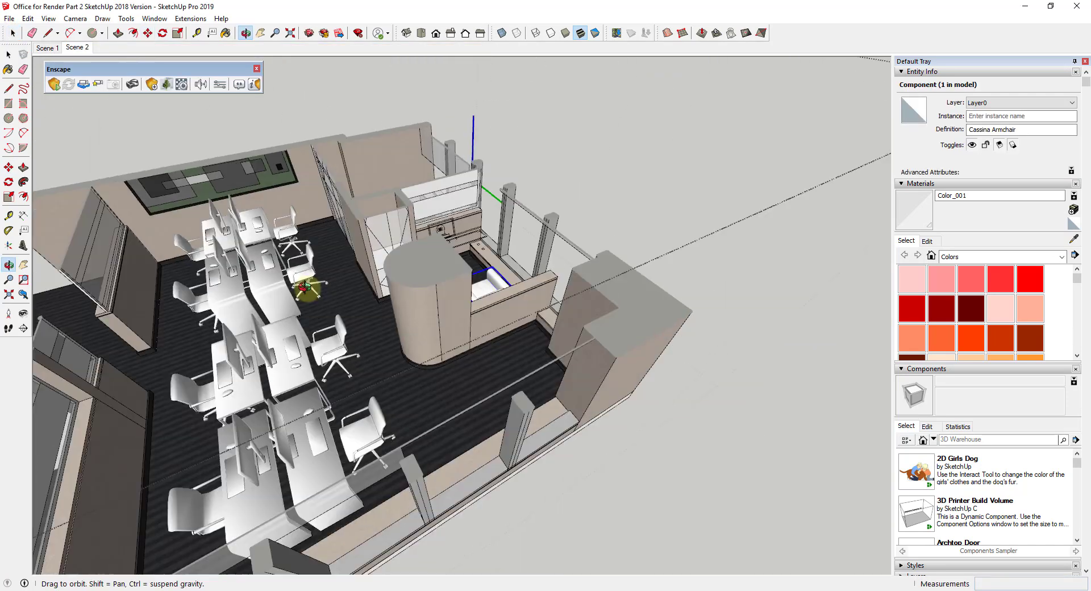
- Copy one desk with its computer and chair from the row to the open floor beside the round column
{"action": "scroll", "coordinate": [305, 288], "scroll_direction": "up", "scroll_amount": 3}
{"action": "key", "text": "space"}
{"action": "left_click", "coordinate": [312, 504], "text": "shift"}
{"action": "key", "text": "m"}
{"action": "left_click_drag", "start_coordinate": [273, 511], "coordinate": [438, 431], "text": "ctrl"}
- Group the copied desk, computer and chair, rotate the group and move it about 2' 3 1/4" beside the column
{"action": "right_click", "coordinate": [438, 431]}
{"action": "left_click", "coordinate": [476, 170]}
{"action": "key", "text": "q"}
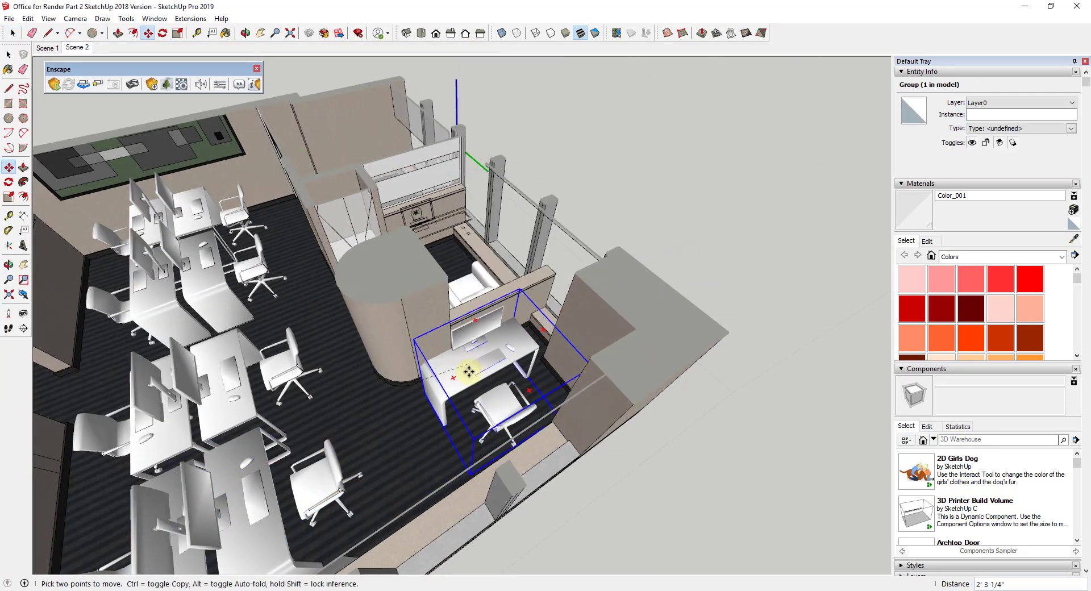
{"action": "left_click", "coordinate": [468, 371]}
{"action": "key", "text": "space"}
{"action": "middle_click_drag", "start_coordinate": [468, 371], "coordinate": [556, 273]}
- Place the landscape framed picture from the Accessories assets on the wall face near the round column
{"action": "left_click", "coordinate": [166, 84]}
{"action": "left_click", "coordinate": [483, 51]}
{"action": "scroll", "coordinate": [670, 166], "scroll_direction": "down", "scroll_amount": 3}
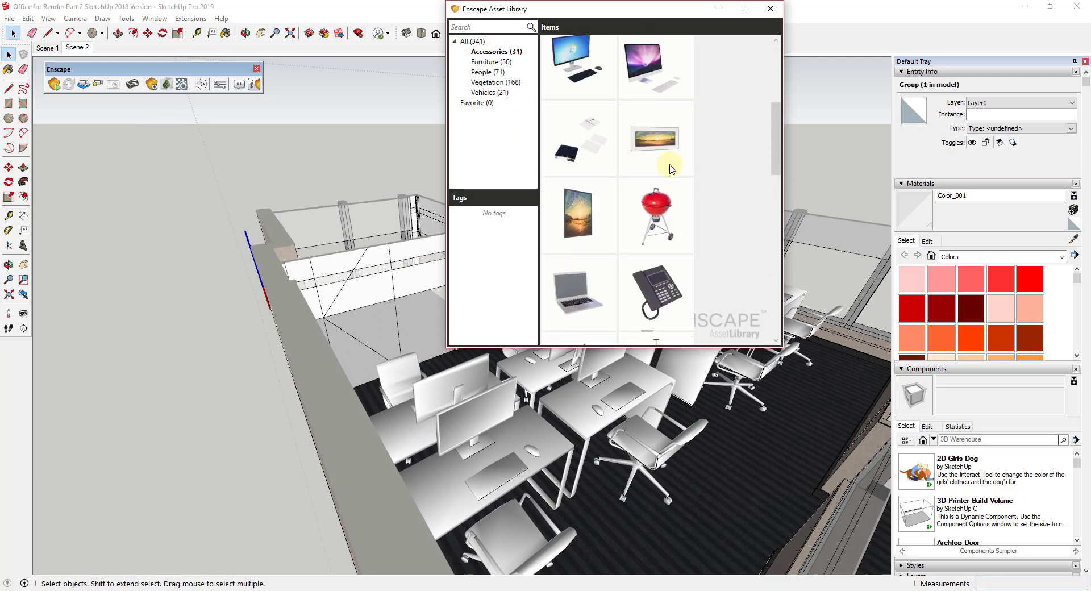
{"action": "left_click", "coordinate": [670, 169]}
{"action": "middle_click_drag", "start_coordinate": [653, 267], "coordinate": [494, 282]}
{"action": "left_click", "coordinate": [494, 281]}
{"action": "middle_click_drag", "start_coordinate": [562, 188], "coordinate": [621, 259]}
{"action": "scroll", "coordinate": [621, 258], "scroll_direction": "up", "scroll_amount": 4}
- Place a Framed Picture 60x80 from the Enscape Asset Library on the flat wall of the column near the armchair
{"action": "left_click", "coordinate": [167, 84]}
{"action": "scroll", "coordinate": [682, 187], "scroll_direction": "down", "scroll_amount": 2}
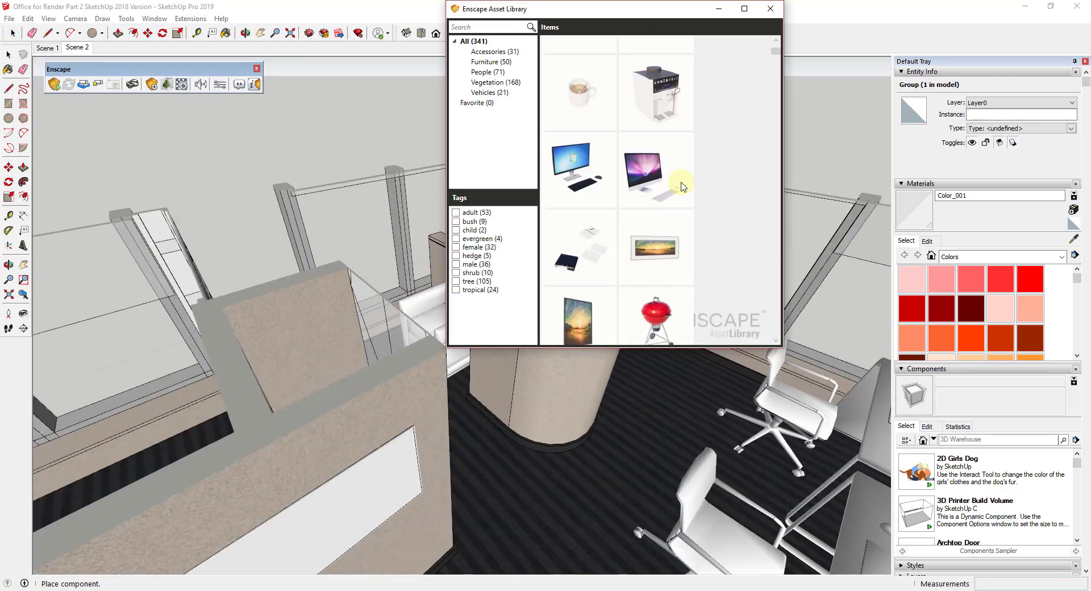
{"action": "scroll", "coordinate": [681, 187], "scroll_direction": "down", "scroll_amount": 2}
{"action": "left_click", "coordinate": [577, 181]}
{"action": "left_click", "coordinate": [494, 353]}
{"action": "scroll", "coordinate": [494, 353], "scroll_direction": "up", "scroll_amount": 3}
- Move the asset library aside and rotate the Framed Picture 60x80 about half a turn against the column's flat face
{"action": "left_click_drag", "start_coordinate": [670, 9], "coordinate": [234, 123]}
{"action": "key", "text": "m"}
{"action": "scroll", "coordinate": [454, 393], "scroll_direction": "up", "scroll_amount": 3}
{"action": "left_click", "coordinate": [677, 228]}
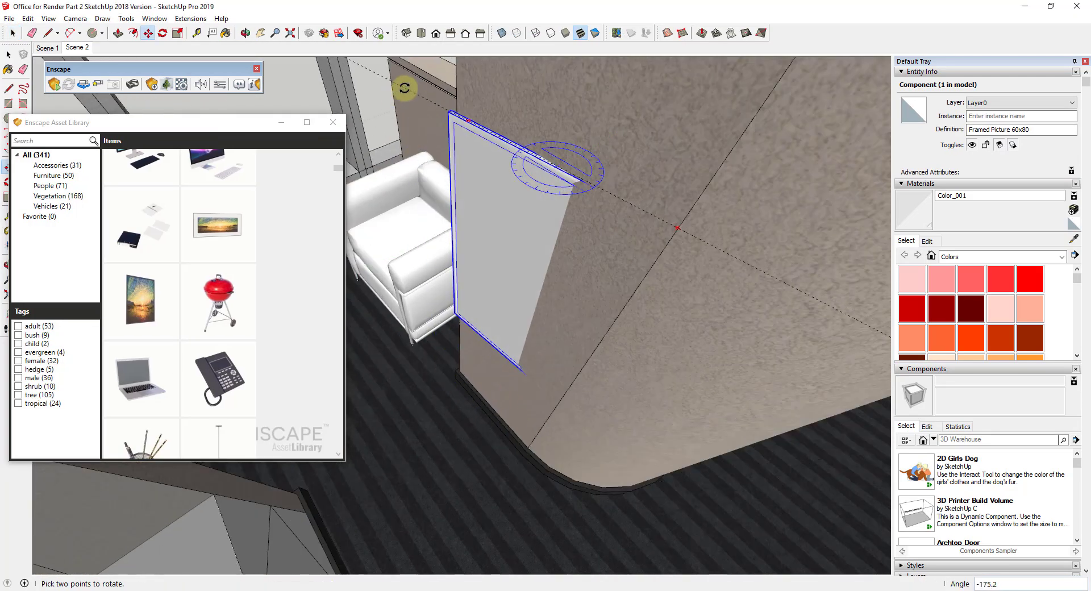
{"action": "left_click", "coordinate": [404, 88]}
{"action": "middle_click_drag", "start_coordinate": [500, 250], "coordinate": [534, 307]}
{"action": "key", "text": "s"}
{"action": "scroll", "coordinate": [532, 253], "scroll_direction": "down", "scroll_amount": 5}
{"action": "middle_click_drag", "start_coordinate": [532, 253], "coordinate": [629, 388]}
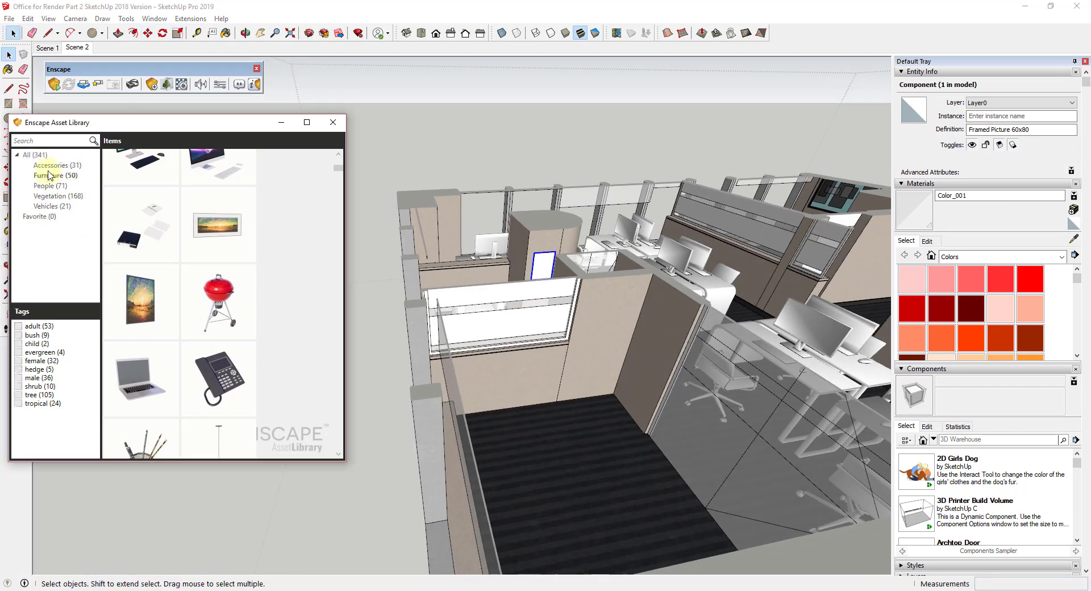
- Place the white Brunner High Table from the Furniture assets in the small room and align it with the wall below the window
{"action": "left_click", "coordinate": [50, 175]}
{"action": "left_click", "coordinate": [141, 260]}
{"action": "left_click", "coordinate": [545, 449]}
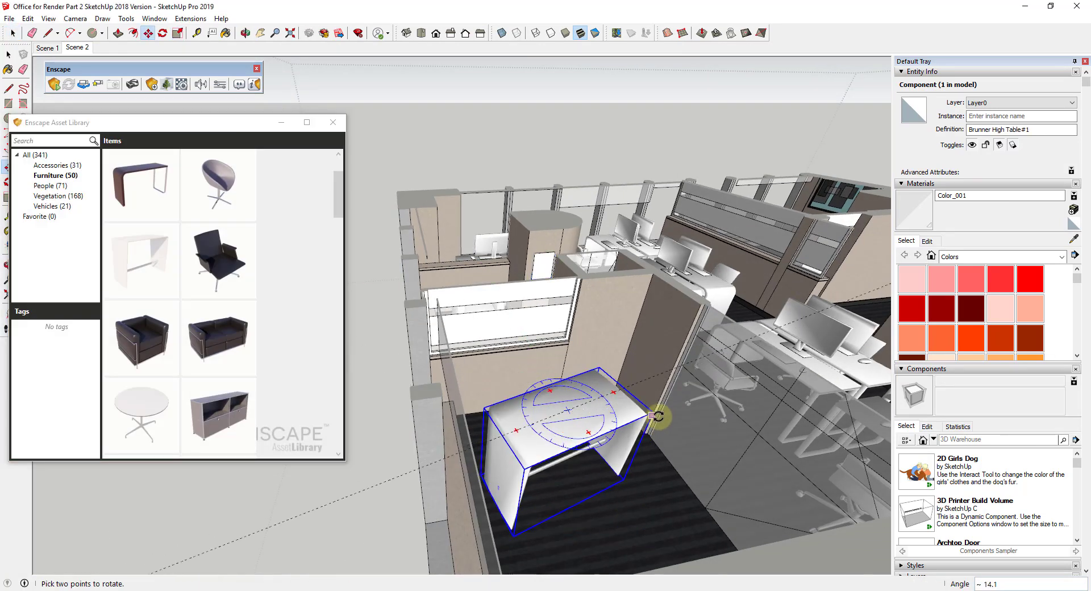
{"action": "left_click", "coordinate": [558, 370]}
{"action": "scroll", "coordinate": [243, 278], "scroll_direction": "down", "scroll_amount": 5}
{"action": "scroll", "coordinate": [299, 289], "scroll_direction": "up", "scroll_amount": 3}
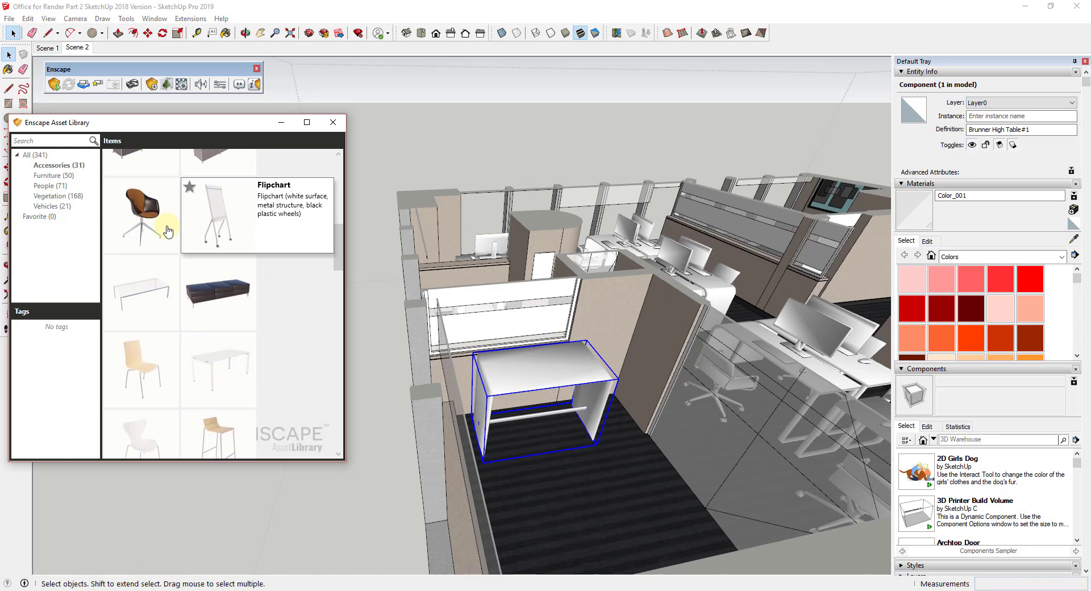
- Place a Design Computer from the Accessories assets on the high table and rotate it so its back faces the window
{"action": "left_click", "coordinate": [56, 165]}
{"action": "left_click", "coordinate": [214, 340]}
{"action": "left_click", "coordinate": [537, 353]}
{"action": "scroll", "coordinate": [537, 353], "scroll_direction": "up", "scroll_amount": 5}
{"action": "key", "text": "m"}
{"action": "left_click", "coordinate": [581, 350]}
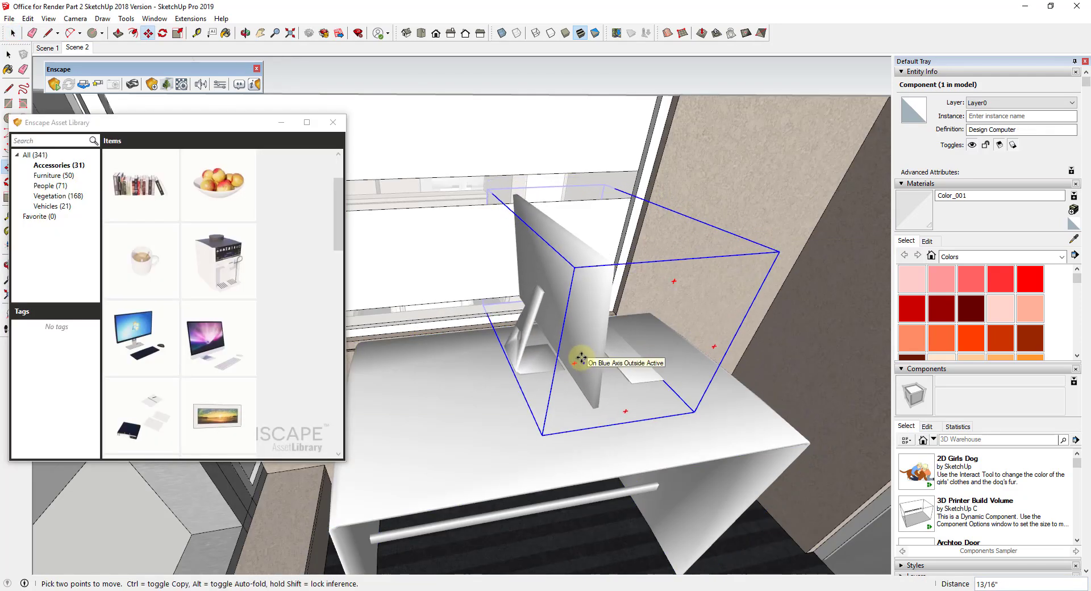
{"action": "left_click", "coordinate": [581, 360]}
{"action": "left_click", "coordinate": [591, 237]}
{"action": "left_click", "coordinate": [404, 221]}
- Move the Design Computer about 4 11/16" across the high table toward its front edge
{"action": "key", "text": "space"}
{"action": "key", "text": "m"}
{"action": "left_click", "coordinate": [575, 361]}
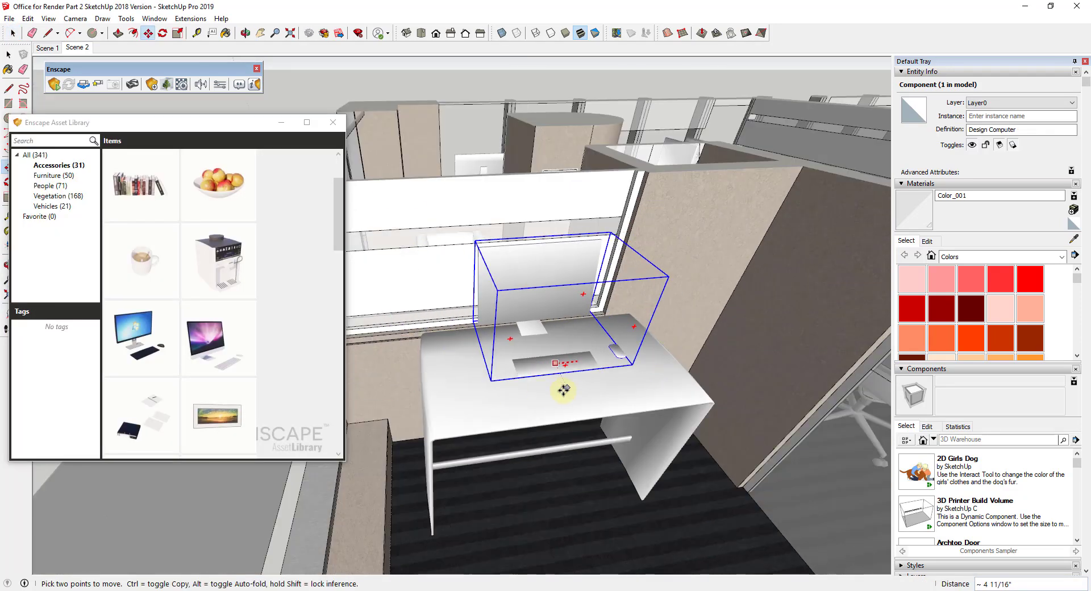
{"action": "left_click", "coordinate": [562, 389]}
- Return to the Scene 1 view without the asset library and hide the A_Furniture layer
{"action": "scroll", "coordinate": [562, 389], "scroll_direction": "down", "scroll_amount": 8}
{"action": "middle_click_drag", "start_coordinate": [563, 390], "coordinate": [409, 351]}
{"action": "left_click", "coordinate": [47, 48]}
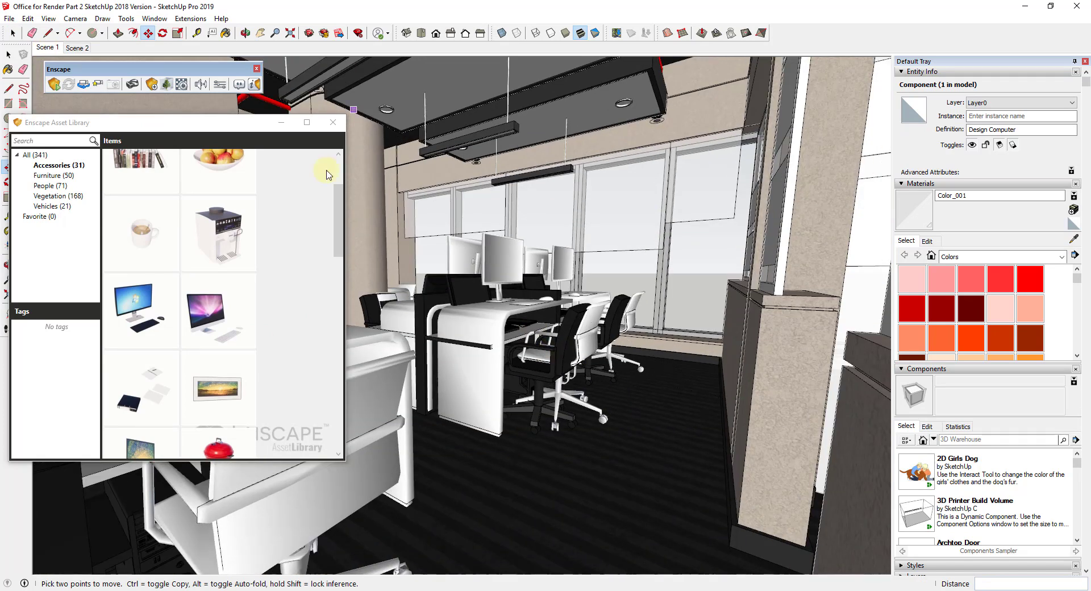
{"action": "left_click", "coordinate": [332, 122]}
{"action": "scroll", "coordinate": [914, 246], "scroll_direction": "down", "scroll_amount": 8}
{"action": "left_click", "coordinate": [915, 234]}
{"action": "left_click", "coordinate": [900, 331]}
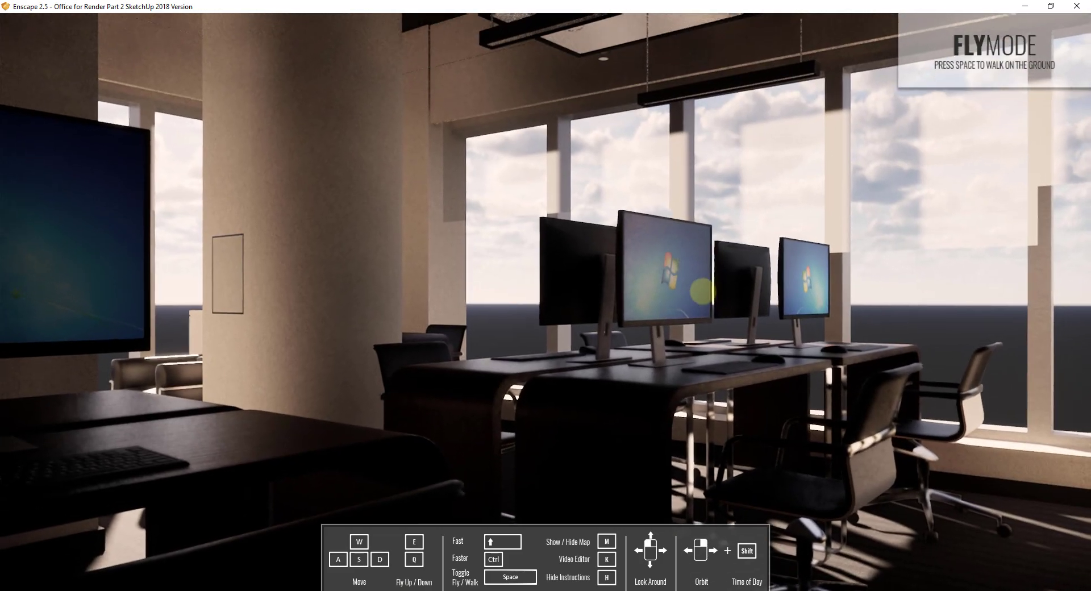
- Fly through the Enscape render to inspect the desks, computers and both framed pictures on the wall and column
{"action": "mouse_move", "coordinate": [702, 293]}
{"action": "left_mouse_down"}
{"action": "mouse_move", "coordinate": [686, 291]}
{"action": "mouse_move", "coordinate": [711, 292]}
{"action": "mouse_move", "coordinate": [701, 290]}
{"action": "left_mouse_up"}
{"action": "key", "text": "a"}
{"action": "key", "text": "a"}
{"action": "key", "text": "e"}
{"action": "key", "text": "s"}
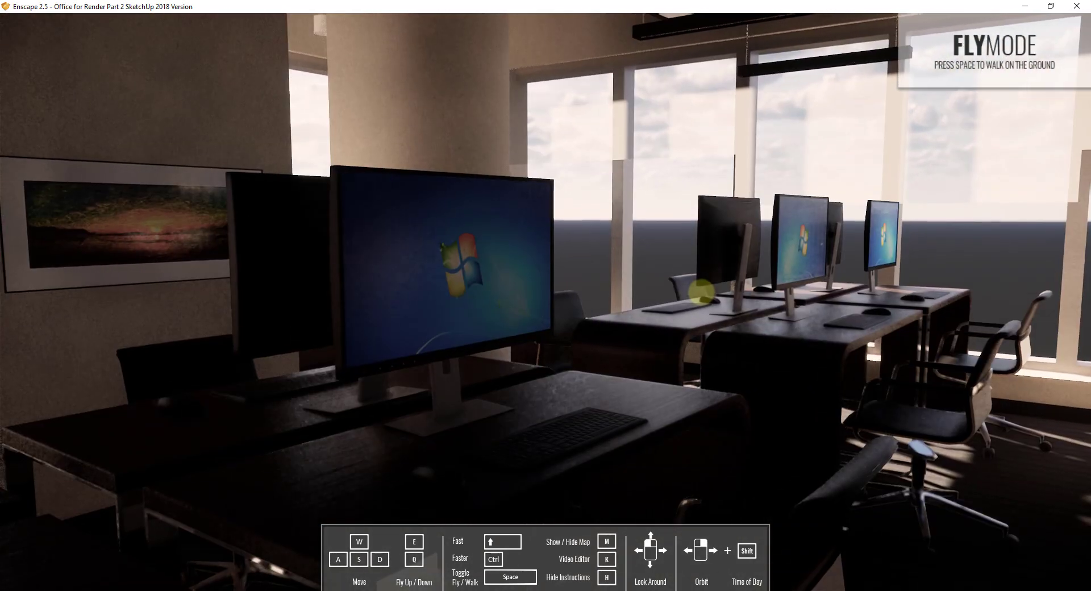
{"action": "left_click_drag", "start_coordinate": [701, 292], "coordinate": [703, 289]}
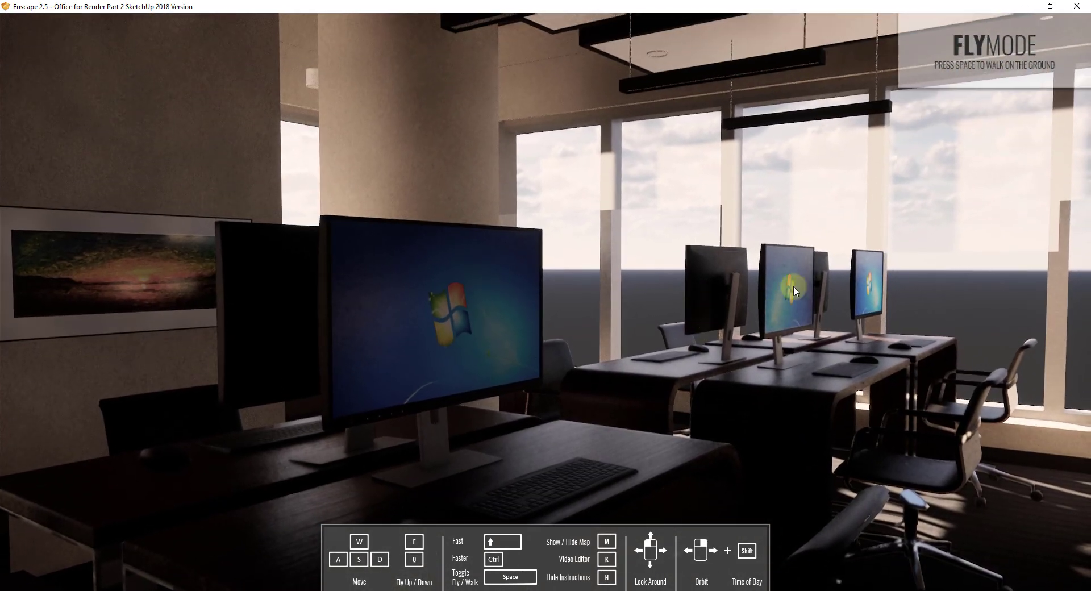
{"action": "key", "text": "d"}
{"action": "left_click_drag", "start_coordinate": [801, 344], "coordinate": [804, 341]}
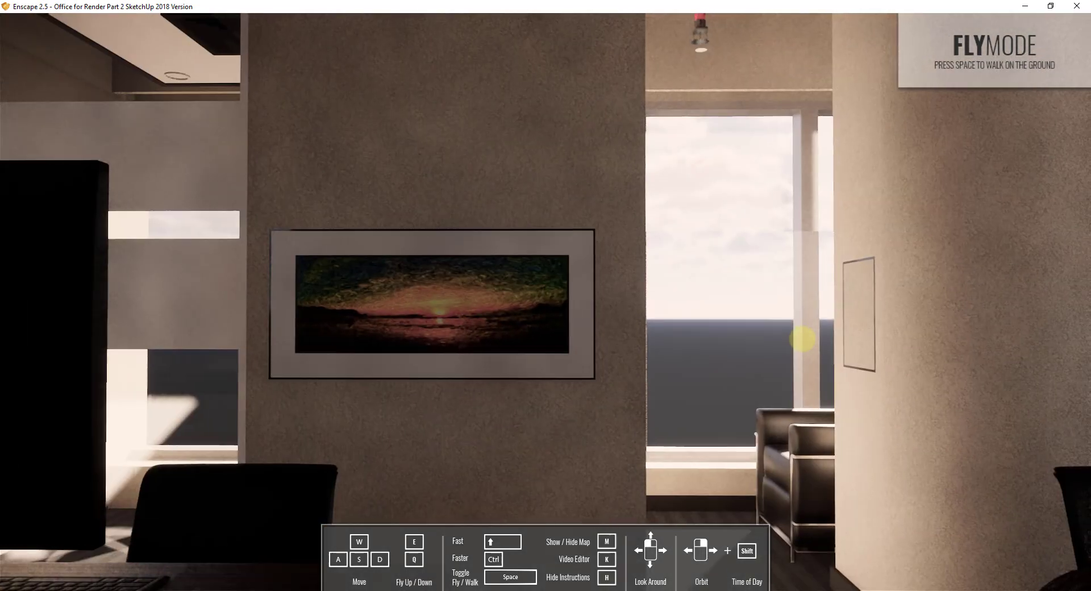
{"action": "key", "text": "w"}
{"action": "left_click_drag", "start_coordinate": [902, 328], "coordinate": [901, 327]}
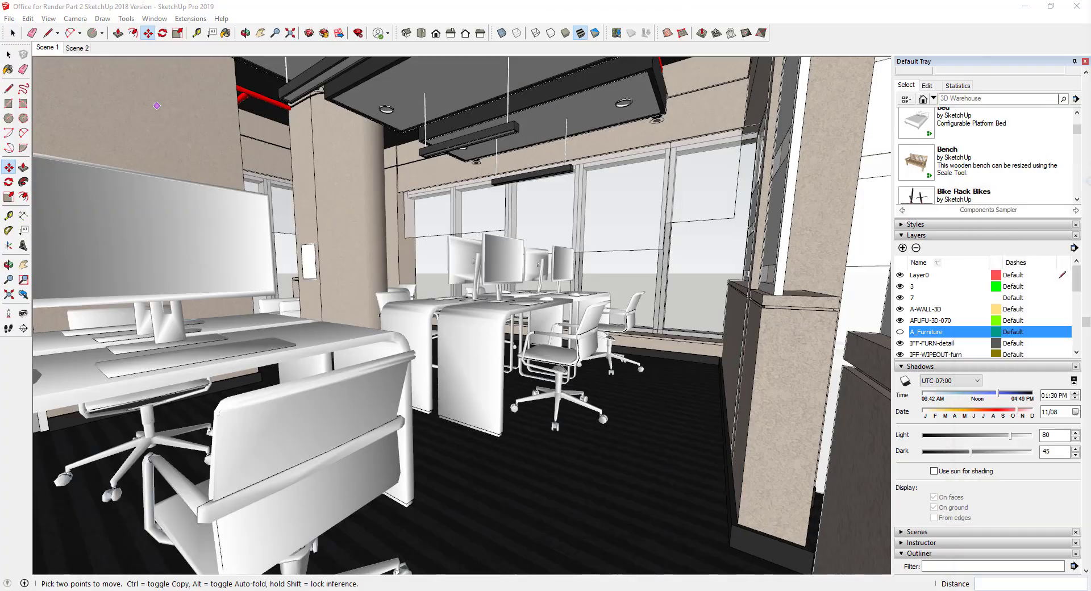
- Move the Framed Picture 60x80 outward so it sits in front of the column's flat face
{"action": "scroll", "coordinate": [338, 229], "scroll_direction": "up", "scroll_amount": 10}
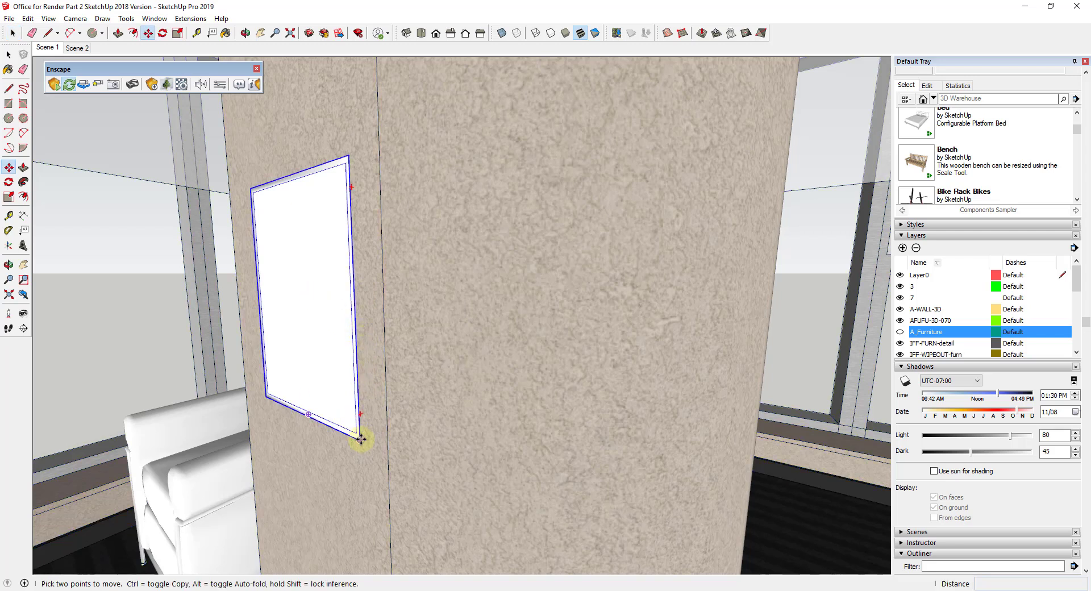
{"action": "scroll", "coordinate": [341, 442], "scroll_direction": "up", "scroll_amount": 3}
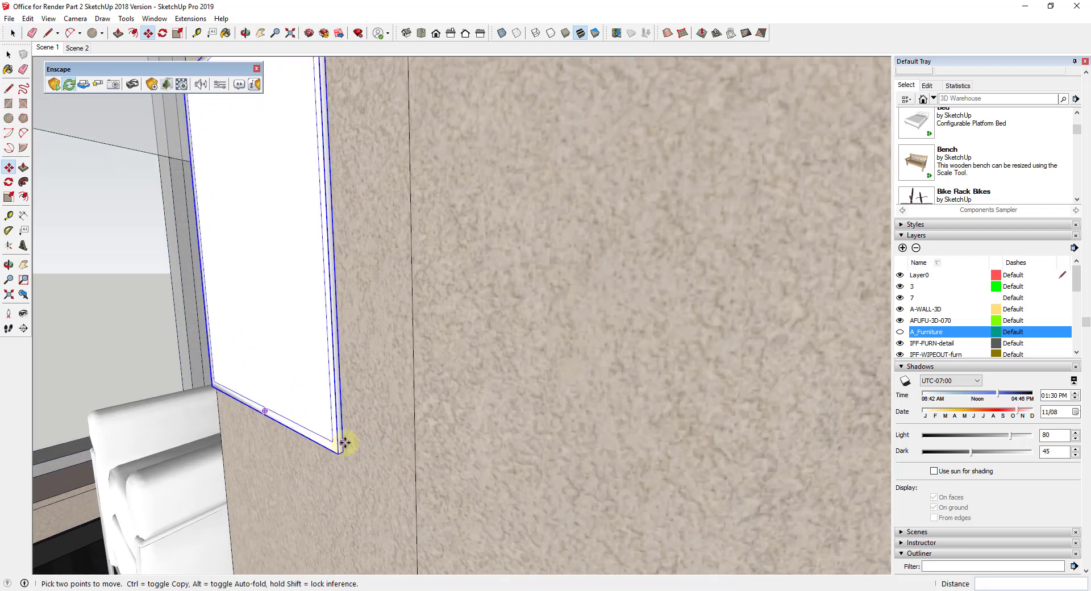
{"action": "left_click", "coordinate": [392, 434]}
{"action": "scroll", "coordinate": [432, 288], "scroll_direction": "down", "scroll_amount": 1}
- Walk through the Enscape render to check the picture on the column and the surrounding furnished office
{"action": "left_click_drag", "start_coordinate": [1090, 5], "coordinate": [444, 1]}
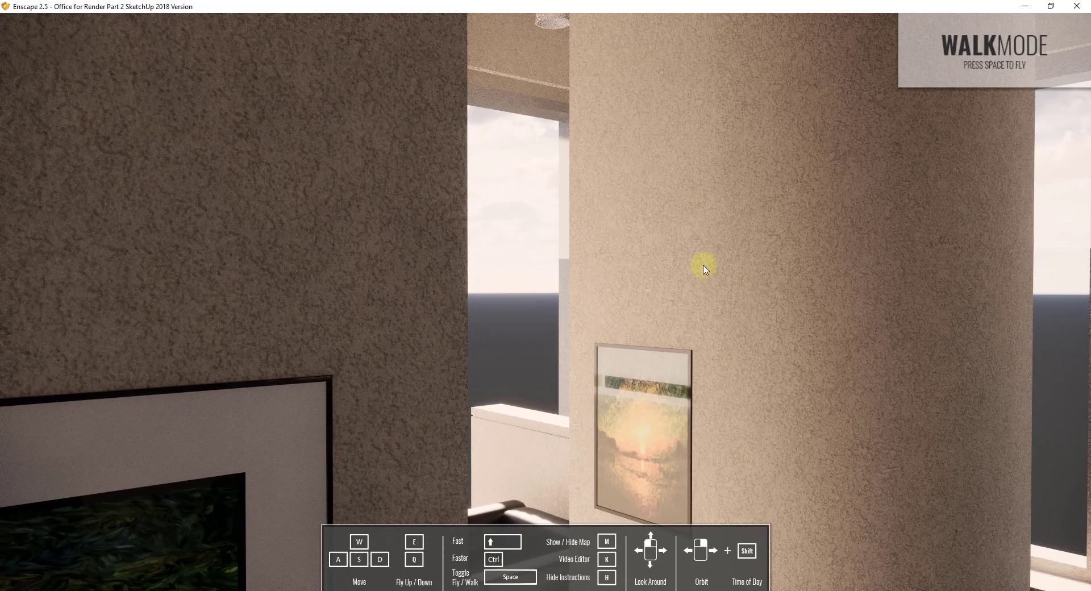
{"action": "mouse_move", "coordinate": [703, 267]}
{"action": "left_mouse_down"}
{"action": "mouse_move", "coordinate": [704, 255]}
{"action": "mouse_move", "coordinate": [706, 265]}
{"action": "left_mouse_up"}
{"action": "key", "text": "s"}
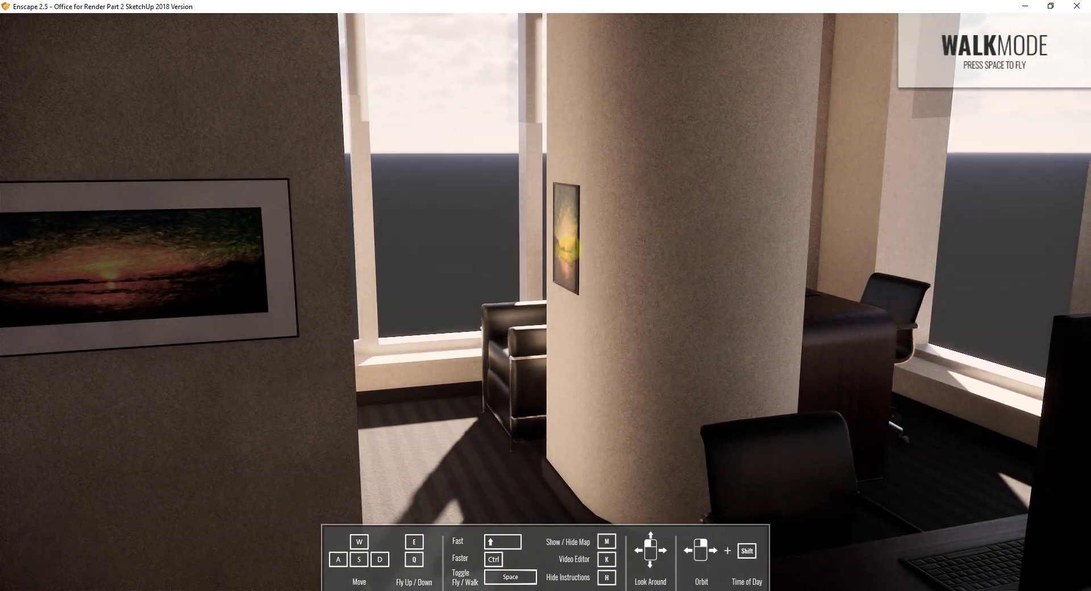
{"action": "key", "text": "s"}
{"action": "mouse_move", "coordinate": [570, 250]}
{"action": "left_mouse_down"}
{"action": "mouse_move", "coordinate": [558, 246]}
{"action": "mouse_move", "coordinate": [614, 244]}
{"action": "mouse_move", "coordinate": [568, 246]}
{"action": "left_mouse_up"}
{"action": "key", "text": "w"}
{"action": "key", "text": "s"}
{"action": "key", "text": "space"}
{"action": "key", "text": "w"}
{"action": "key", "text": "s"}
{"action": "key", "text": "s"}
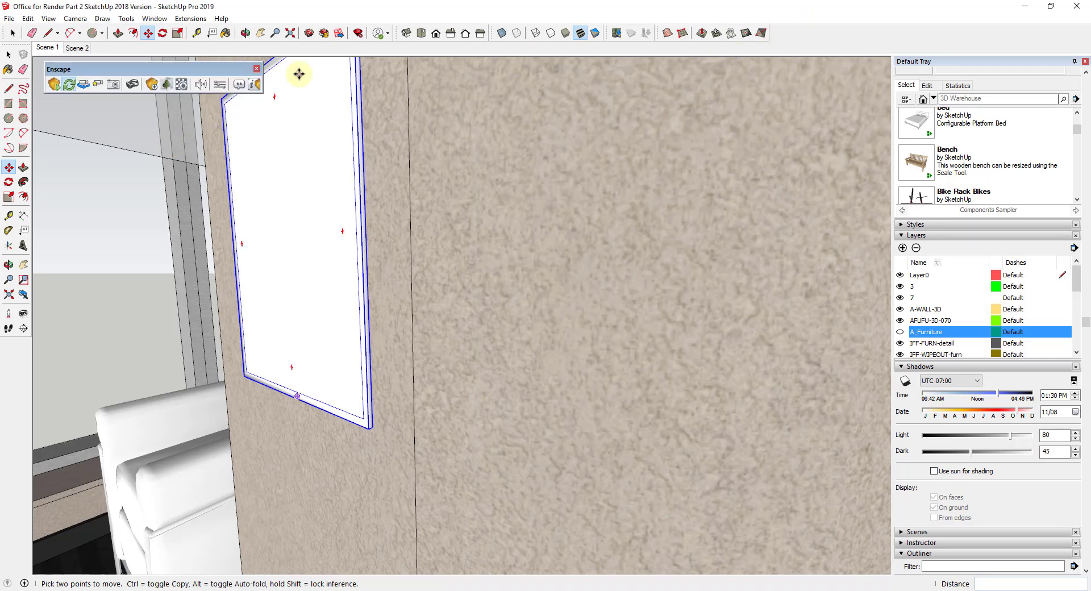
- Set the Enscape field of view to 90° / 14.4mm and reframe the render on the desks by the windows
{"action": "left_click", "coordinate": [221, 85]}
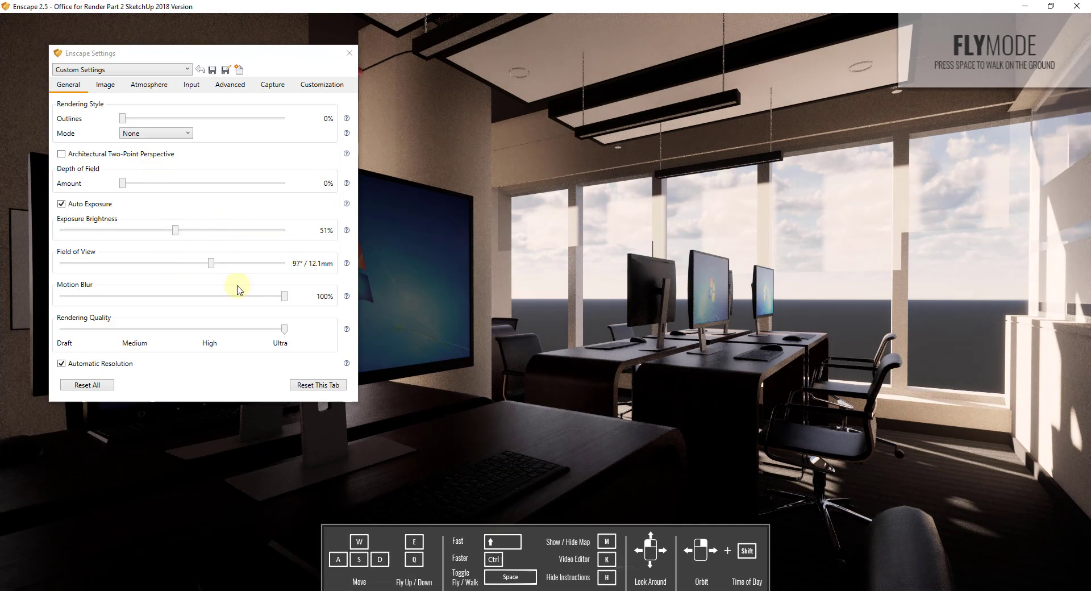
{"action": "mouse_move", "coordinate": [212, 265]}
{"action": "left_mouse_down"}
{"action": "mouse_move", "coordinate": [235, 264]}
{"action": "mouse_move", "coordinate": [199, 265]}
{"action": "left_mouse_up"}
{"action": "right_click_drag", "start_coordinate": [865, 384], "coordinate": [870, 392]}
{"action": "key", "text": "s"}
{"action": "left_click_drag", "start_coordinate": [871, 391], "coordinate": [995, 520]}
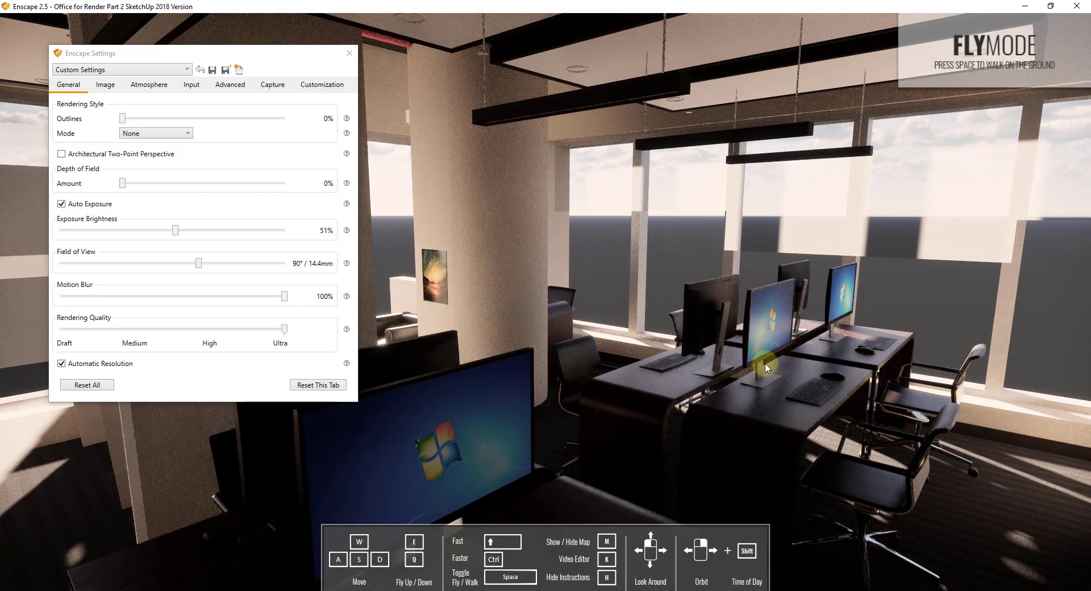
{"action": "mouse_move", "coordinate": [770, 370]}
{"action": "left_mouse_down"}
{"action": "mouse_move", "coordinate": [448, 214]}
{"action": "mouse_move", "coordinate": [691, 285]}
{"action": "mouse_move", "coordinate": [819, 383]}
{"action": "mouse_move", "coordinate": [701, 212]}
{"action": "left_mouse_up"}
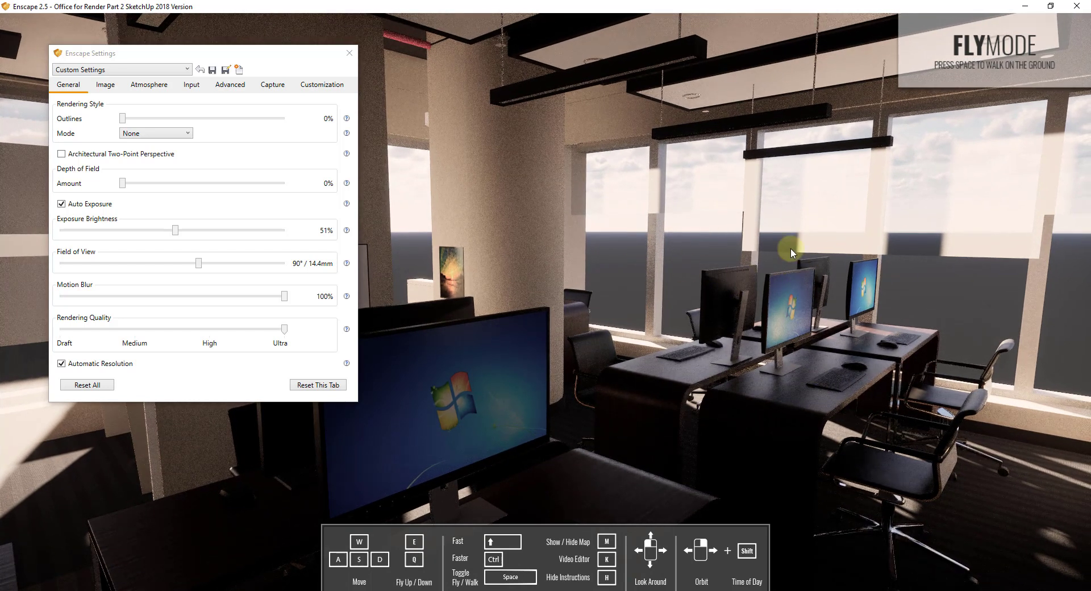